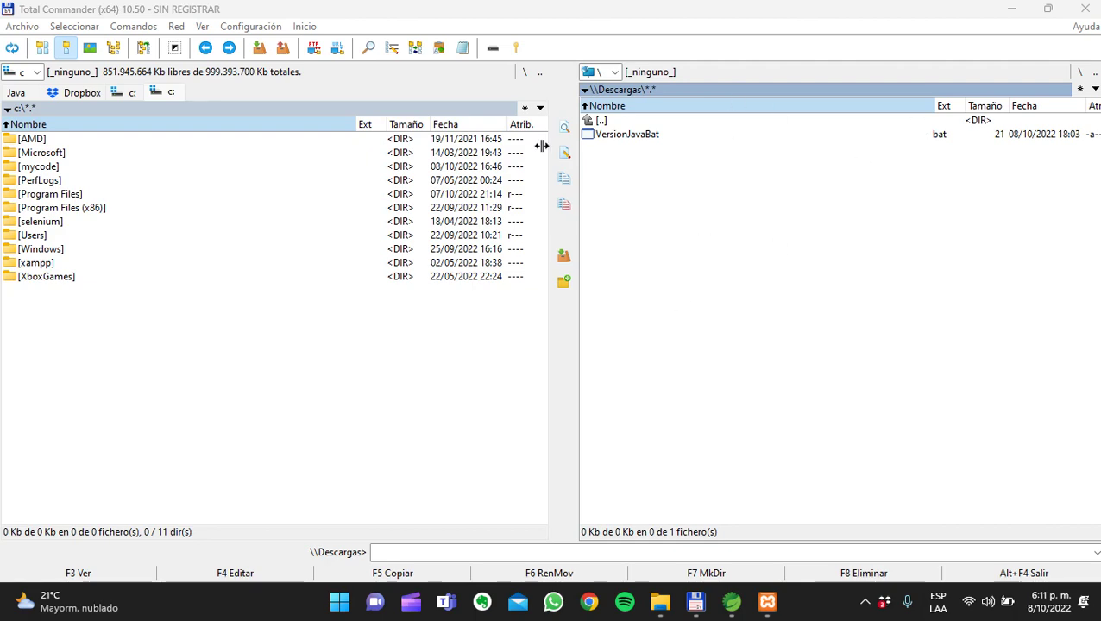
- Switch to Spring Tool Suite, reveal the curso.springboot project's location in File Explorer from its properties, and open the curso_springboot folder
{"action": "left_click", "coordinate": [732, 601]}
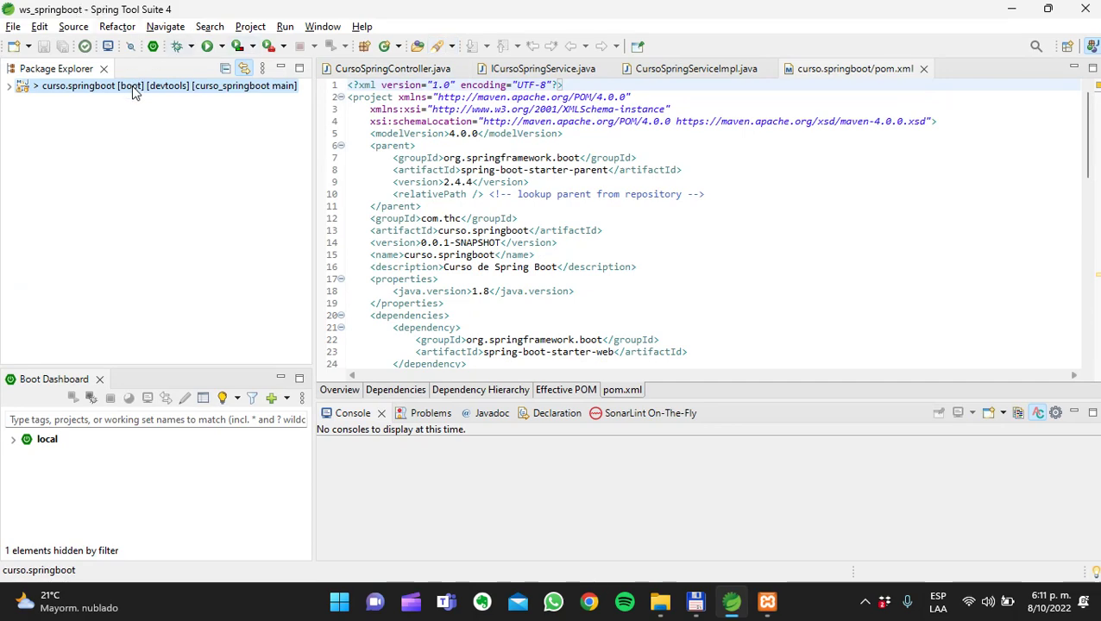
{"action": "key", "text": "alt+Return"}
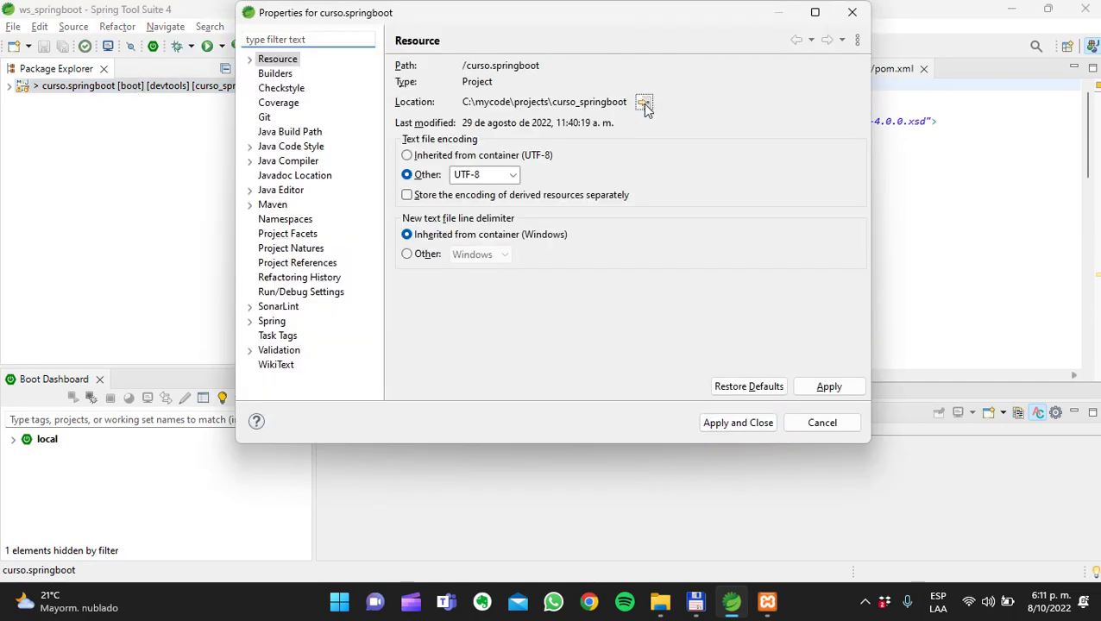
{"action": "left_click", "coordinate": [643, 103]}
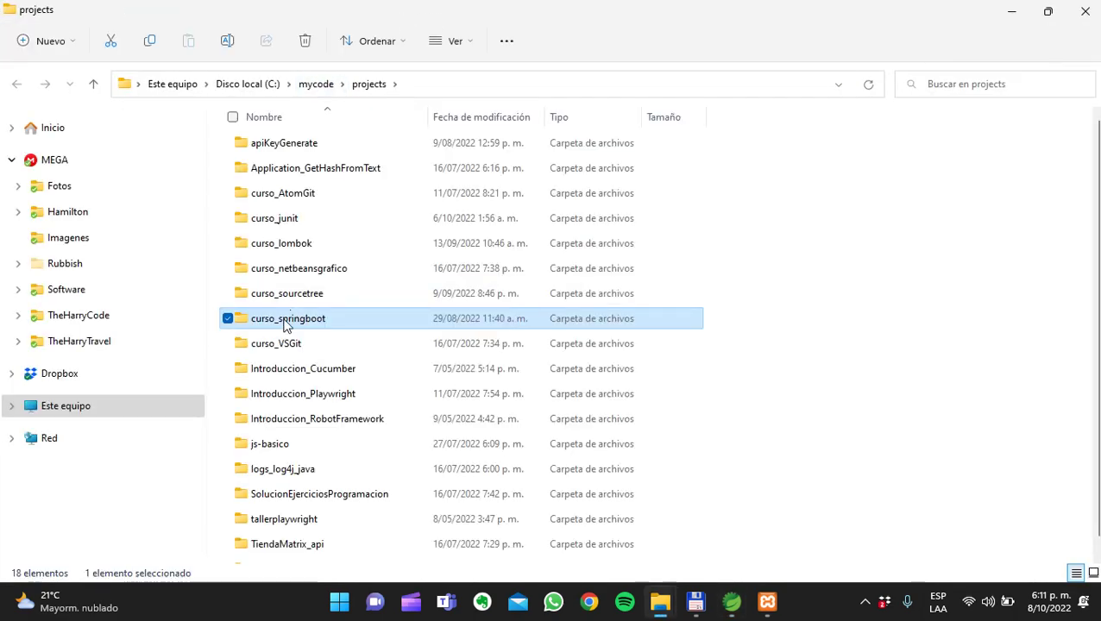
{"action": "double_click", "coordinate": [287, 321]}
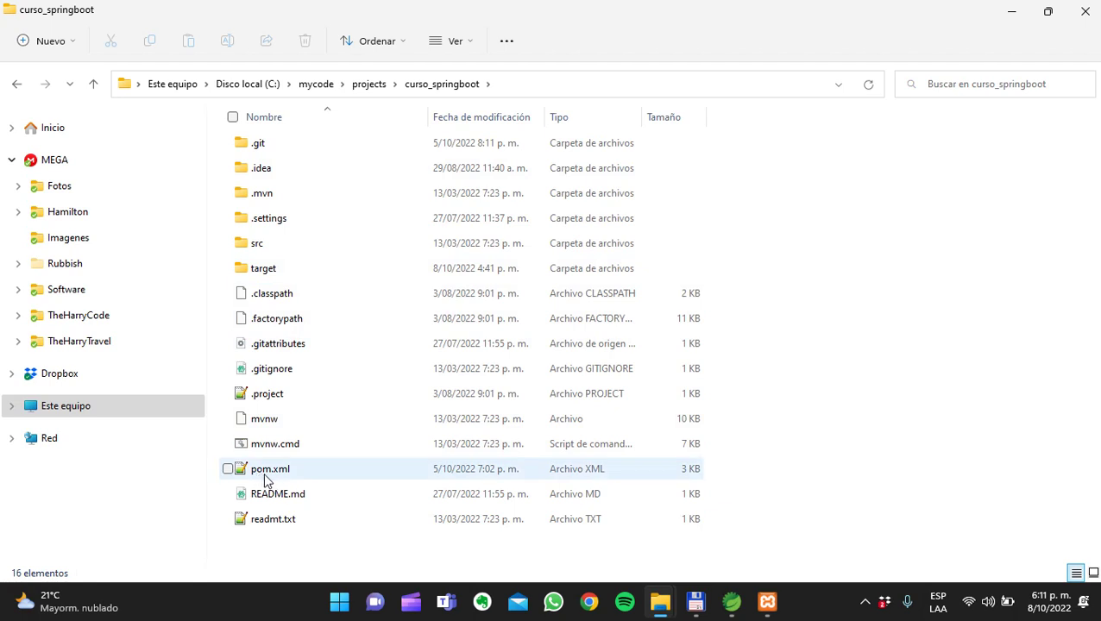
- Create a new text document in the curso_springboot folder and name it runWithTota.bat, accepting the extension change
{"action": "right_click", "coordinate": [314, 552]}
{"action": "mouse_move", "coordinate": [493, 509]}
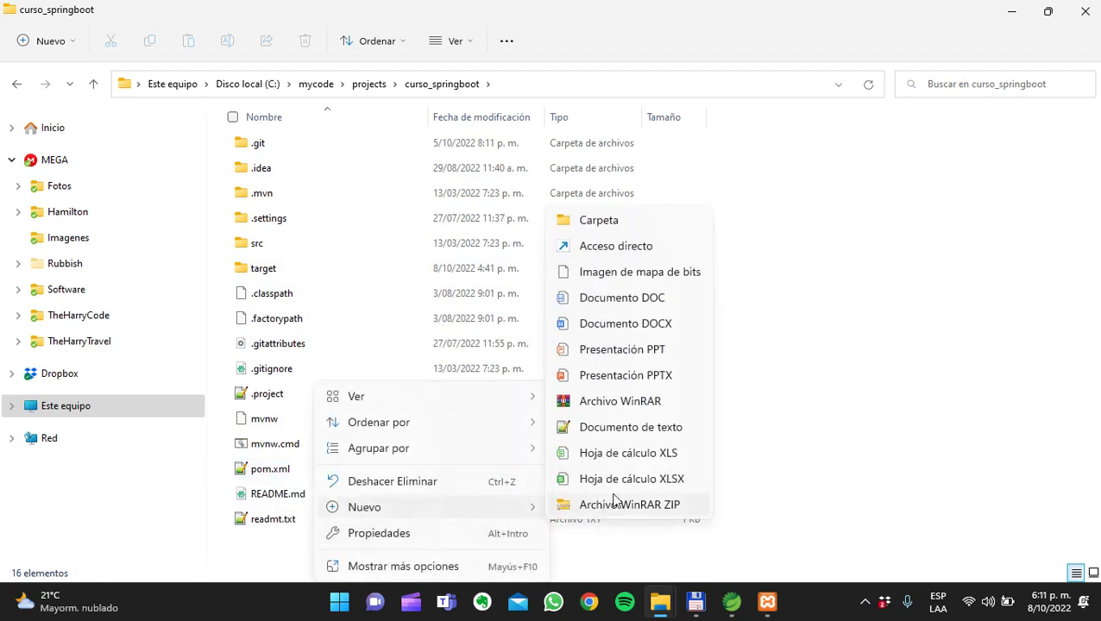
{"action": "left_click", "coordinate": [634, 426]}
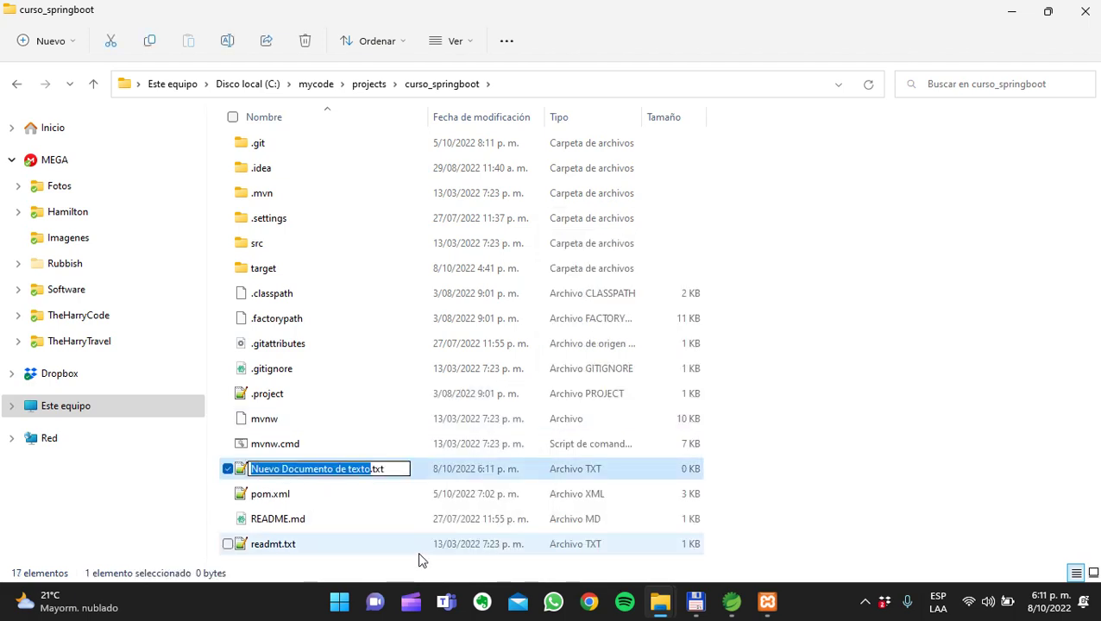
{"action": "type", "text": "run"}
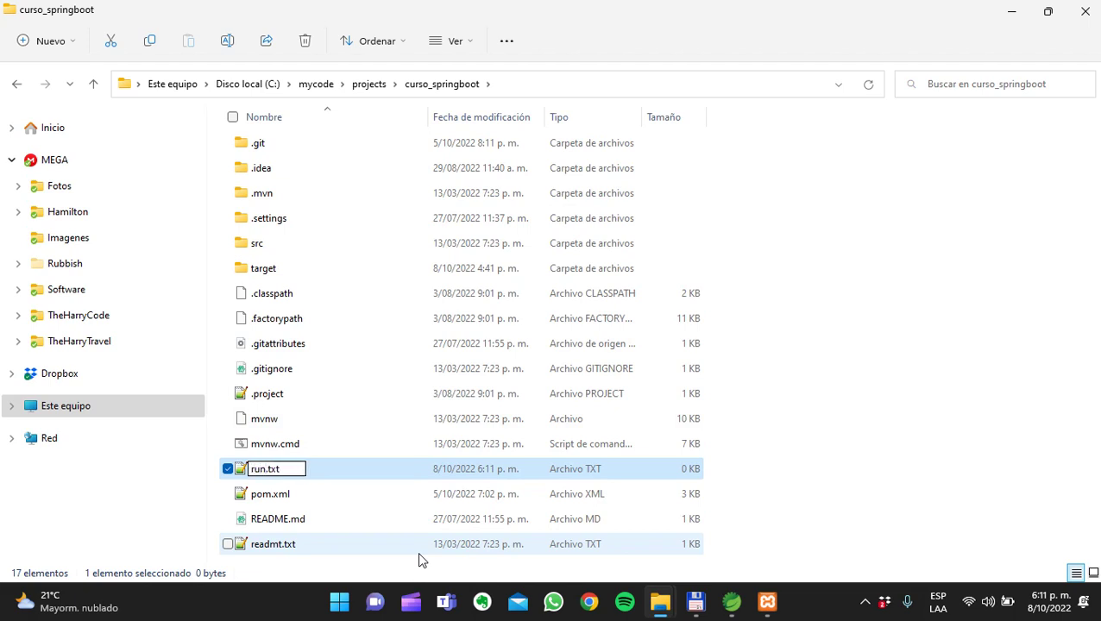
{"action": "type", "text": "With"}
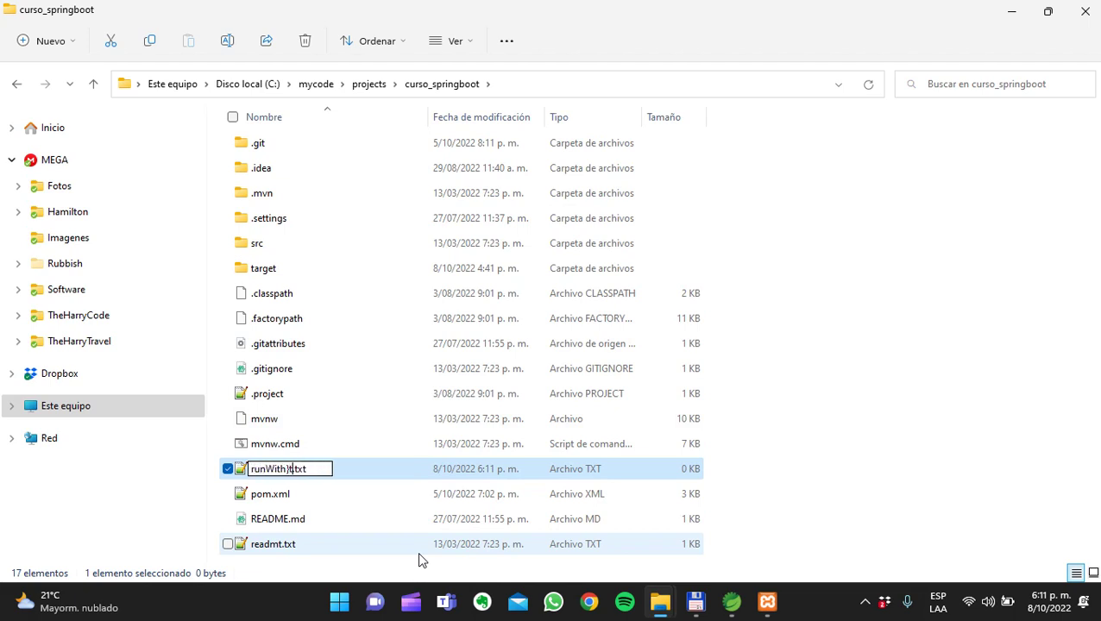
{"action": "type", "text": "Tota"}
{"action": "key", "text": "Right"}
{"action": "key", "text": "Right"}
{"action": "key", "text": "Right"}
{"action": "key", "text": "Right"}
{"action": "key", "text": "BackSpace"}
{"action": "key", "text": "BackSpace"}
{"action": "key", "text": "BackSpace"}
{"action": "type", "text": "bat"}
{"action": "left_click", "coordinate": [950, 462]}
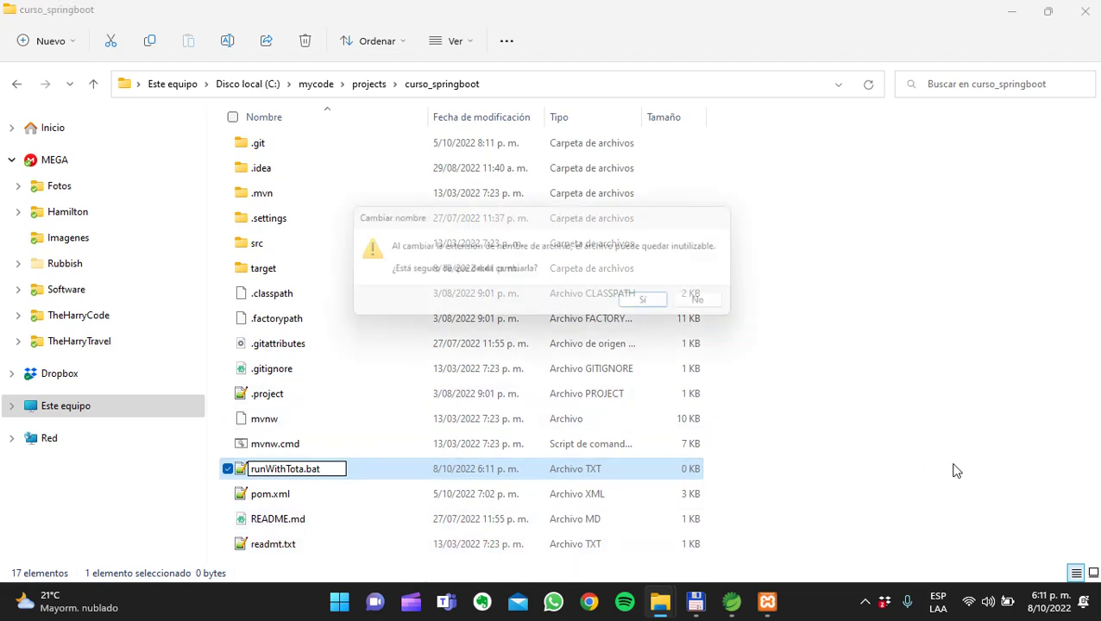
{"action": "left_click", "coordinate": [658, 305]}
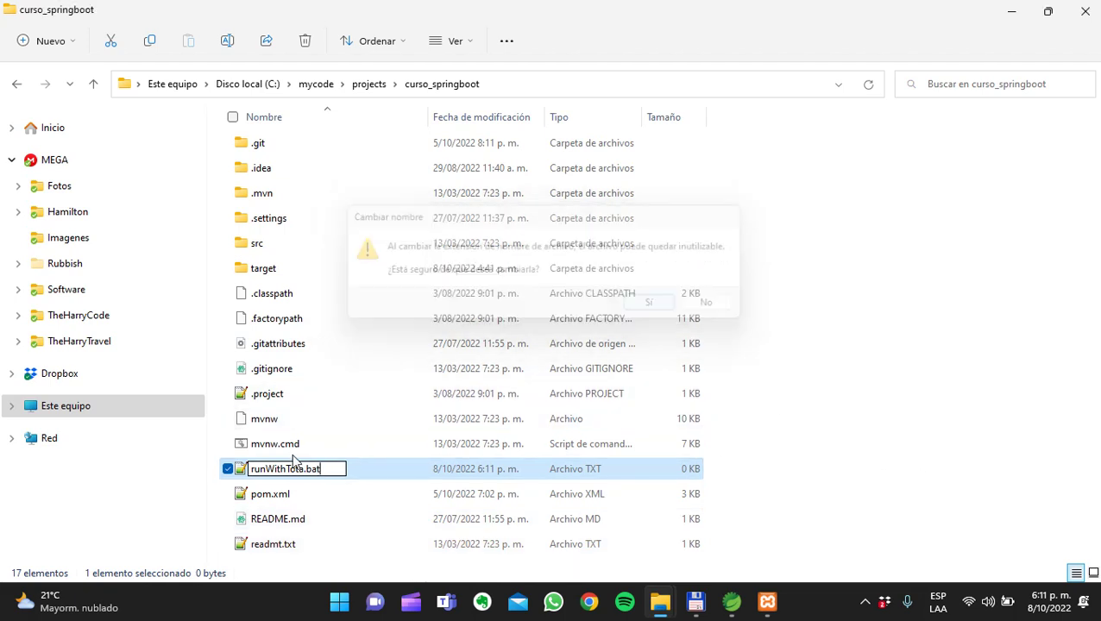
- Correct the new batch file's name to runWithTotal.bat
{"action": "key", "text": "F2"}
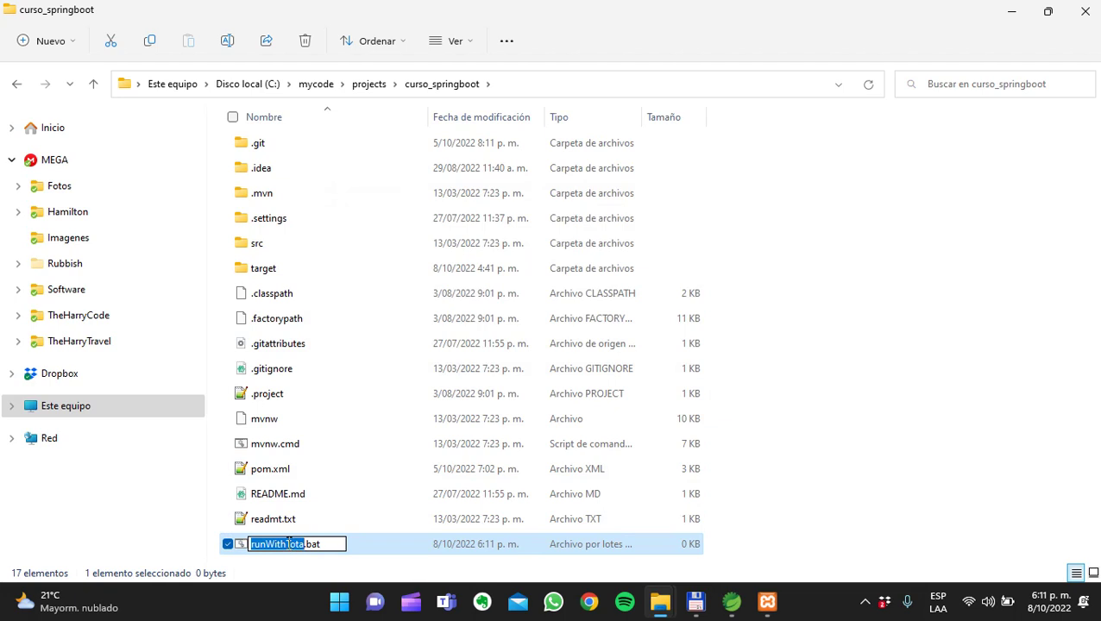
{"action": "left_click", "coordinate": [303, 545]}
{"action": "type", "text": "l"}
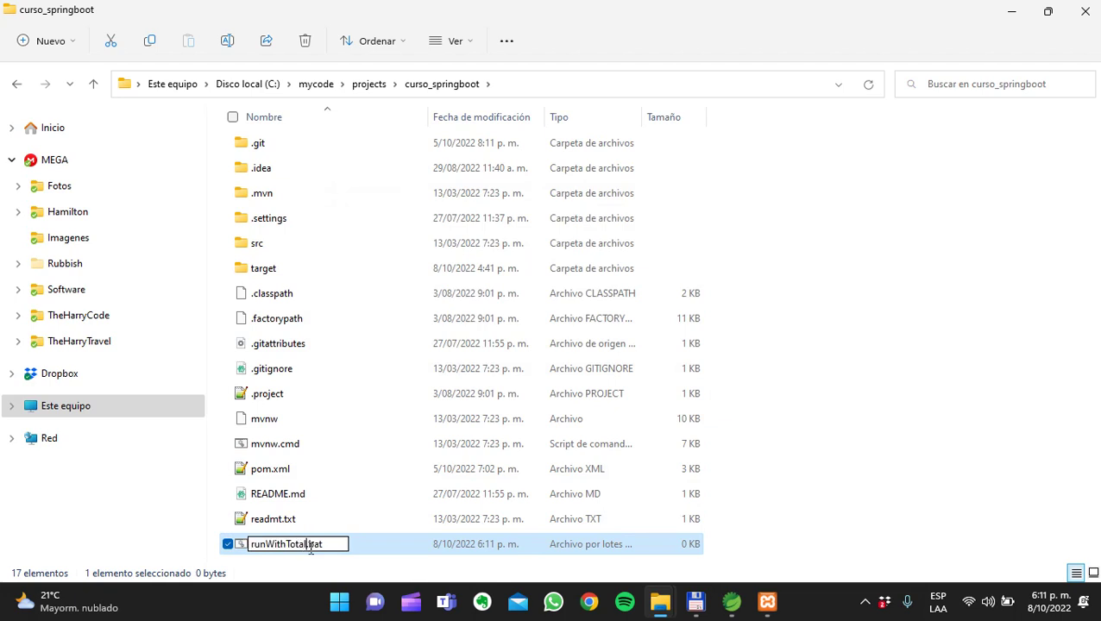
{"action": "key", "text": "Return"}
{"action": "left_click", "coordinate": [833, 521]}
- Open runWithTotal.bat in Visual Studio Code
{"action": "left_click", "coordinate": [312, 544]}
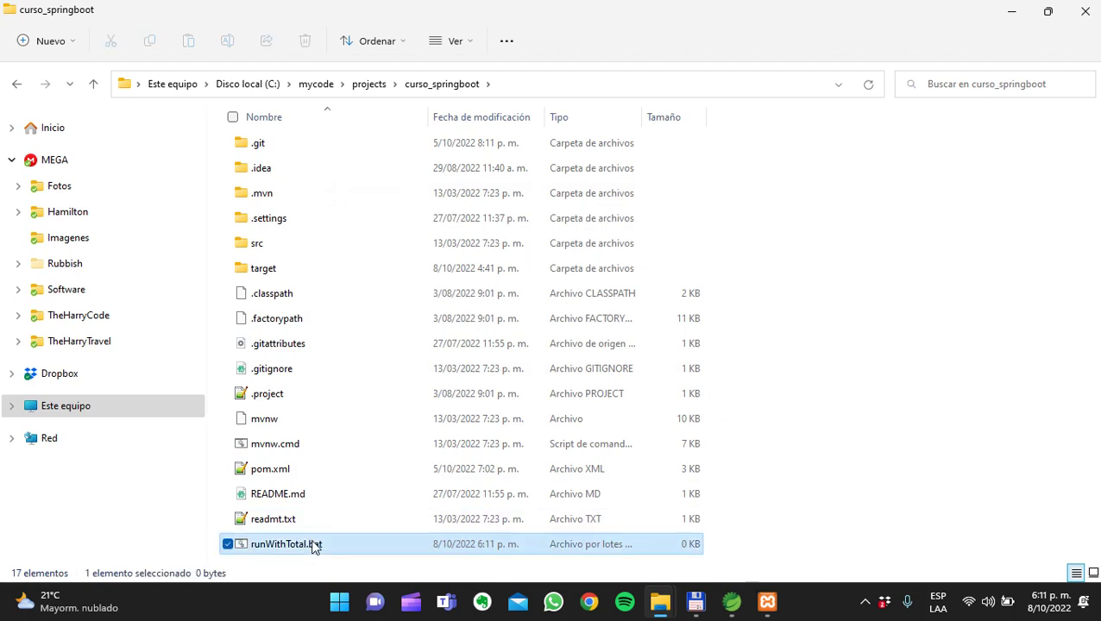
{"action": "right_click", "coordinate": [312, 544]}
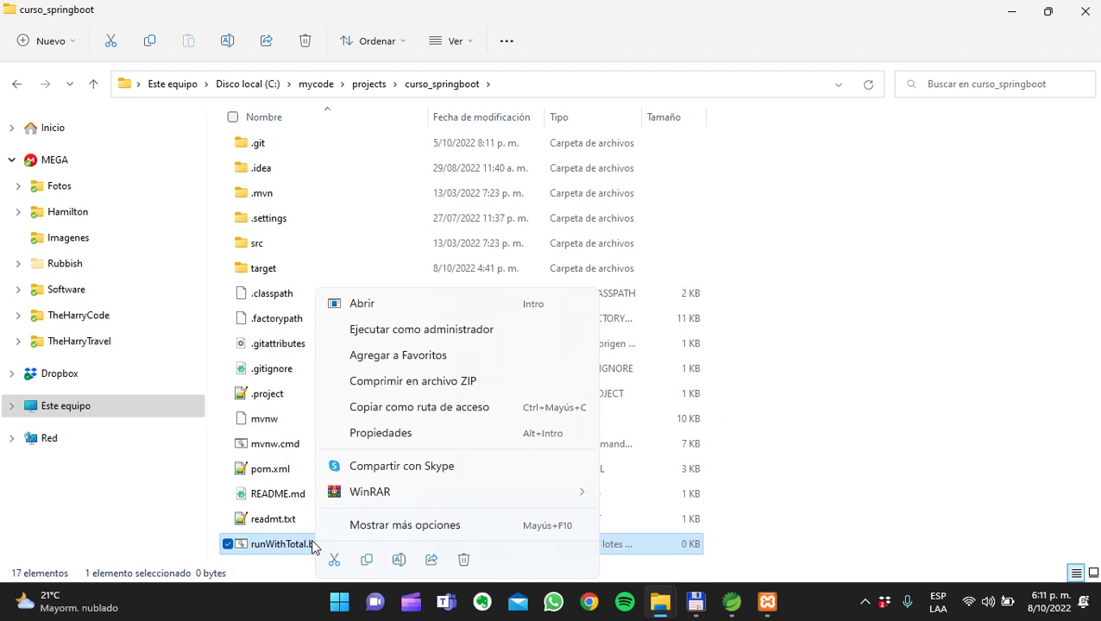
{"action": "left_click", "coordinate": [379, 527]}
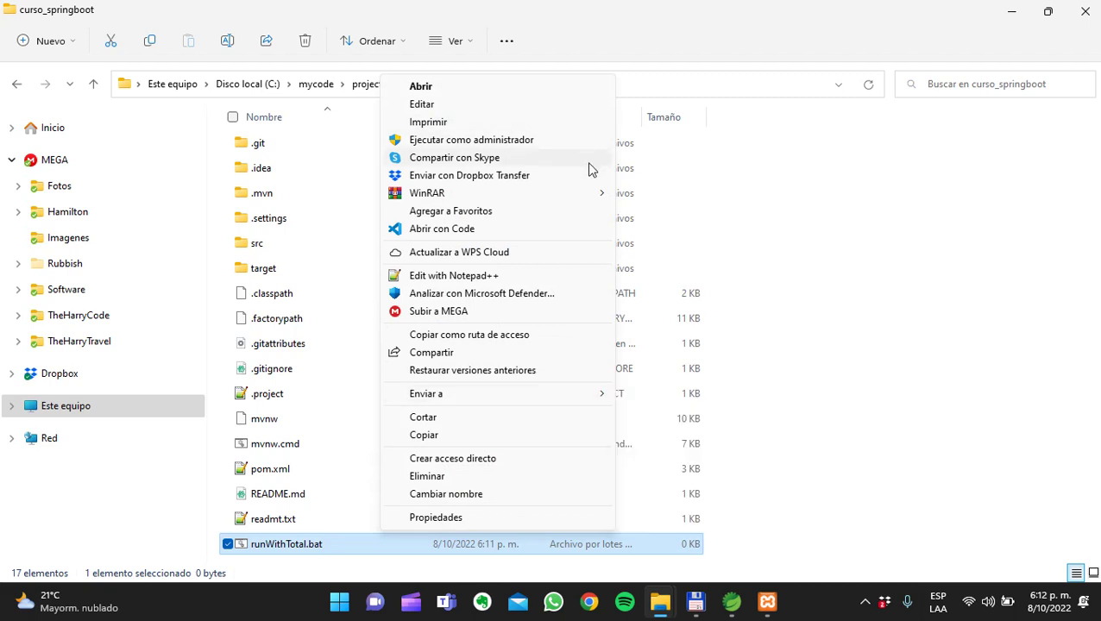
{"action": "left_click", "coordinate": [488, 230]}
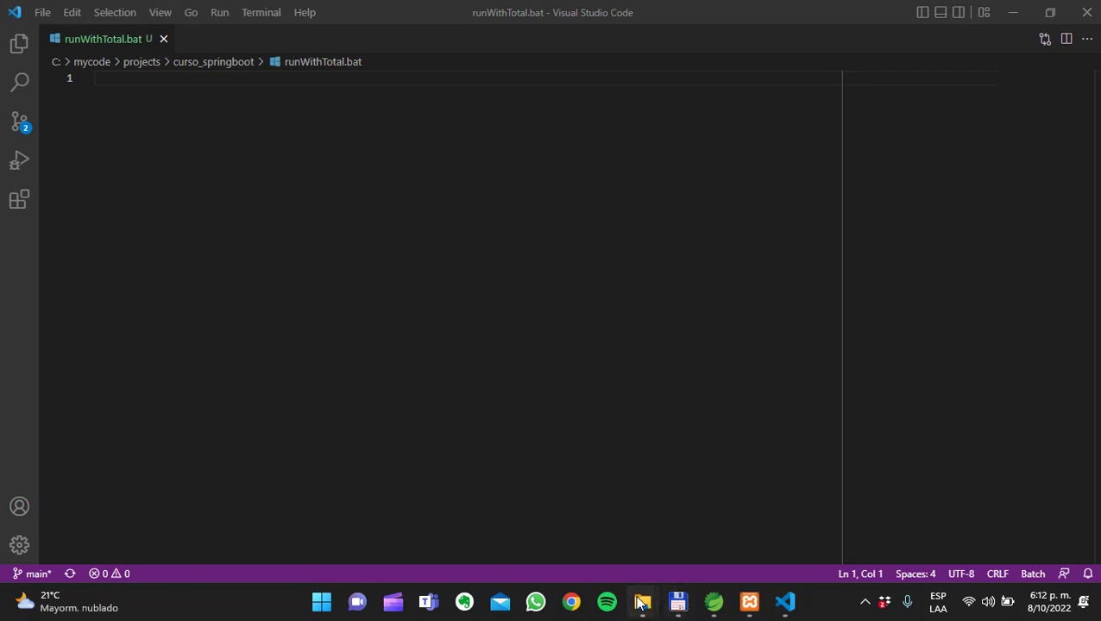
- Write the command mvnw spring-boot:run in runWithTotal.bat, save the file and close Visual Studio Code
{"action": "mouse_move", "coordinate": [643, 601]}
{"action": "left_click", "coordinate": [714, 504]}
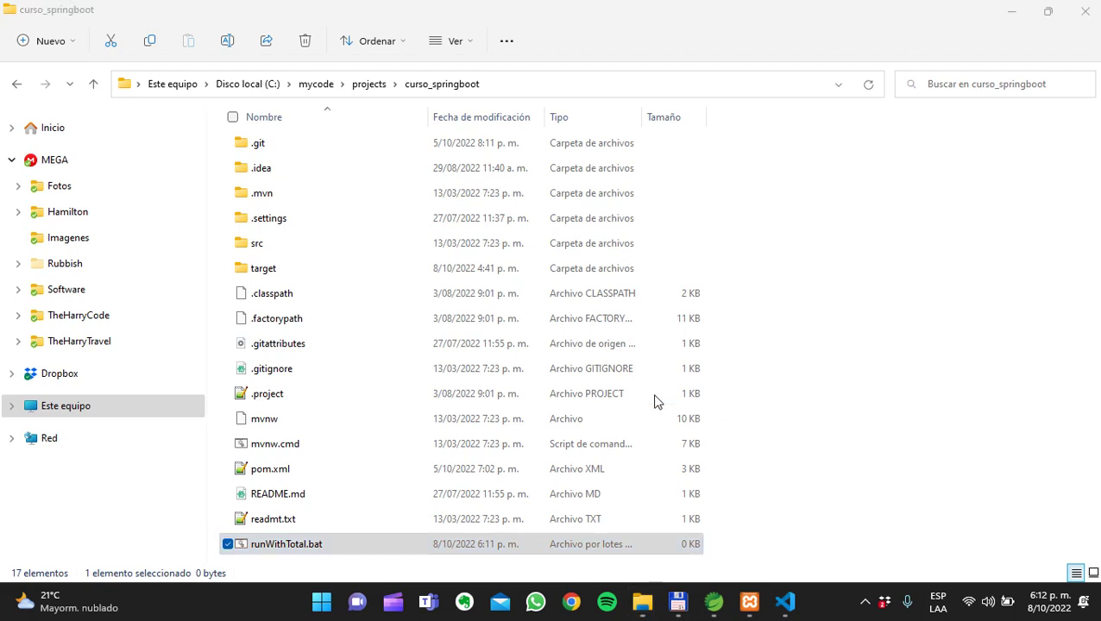
{"action": "left_click", "coordinate": [785, 601]}
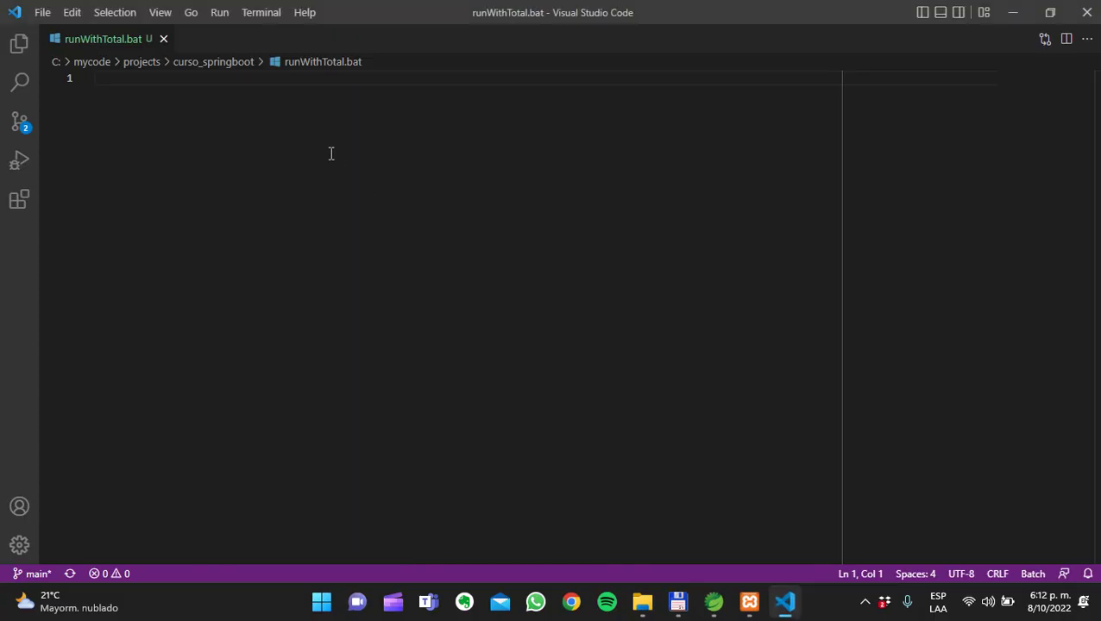
{"action": "type", "text": "mvnw spring-boot:run"}
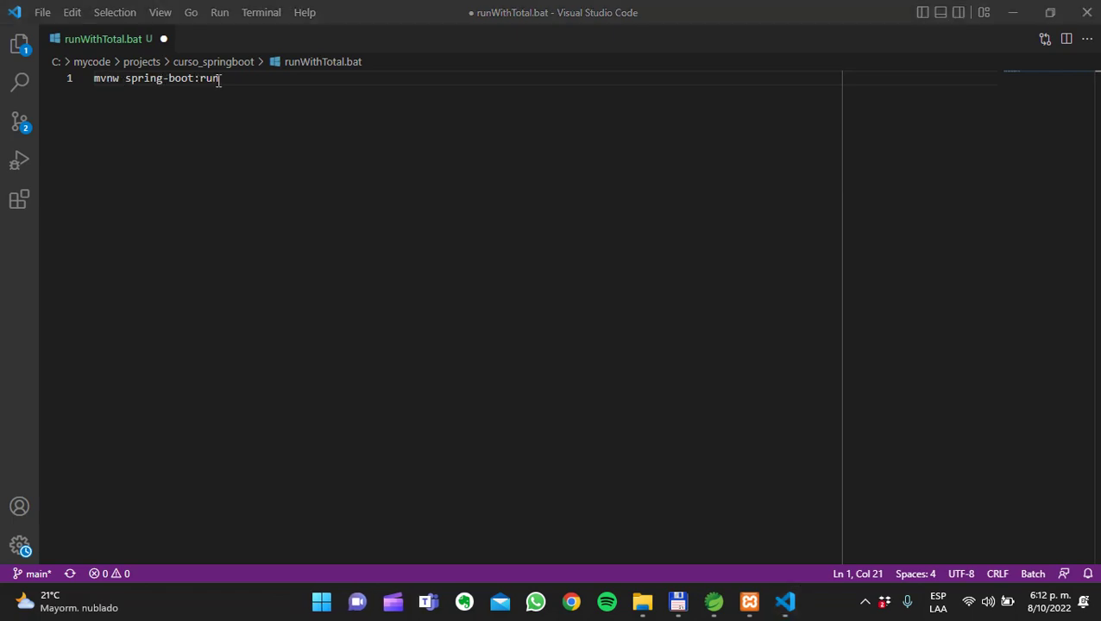
{"action": "key", "text": "ctrl+s"}
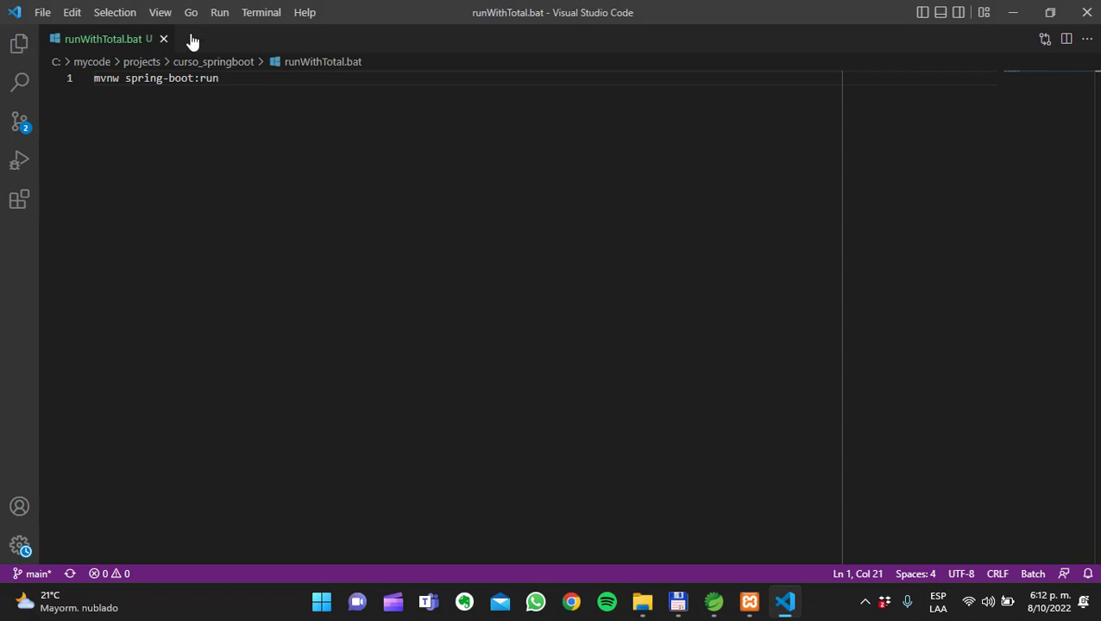
{"action": "left_click", "coordinate": [163, 39]}
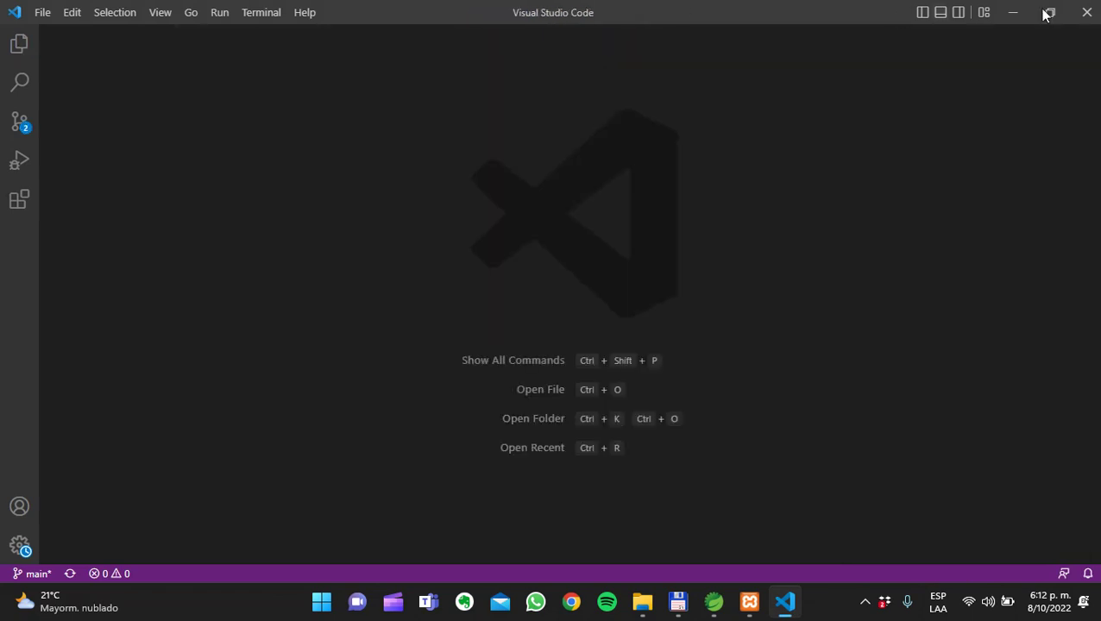
{"action": "left_click", "coordinate": [1084, 12]}
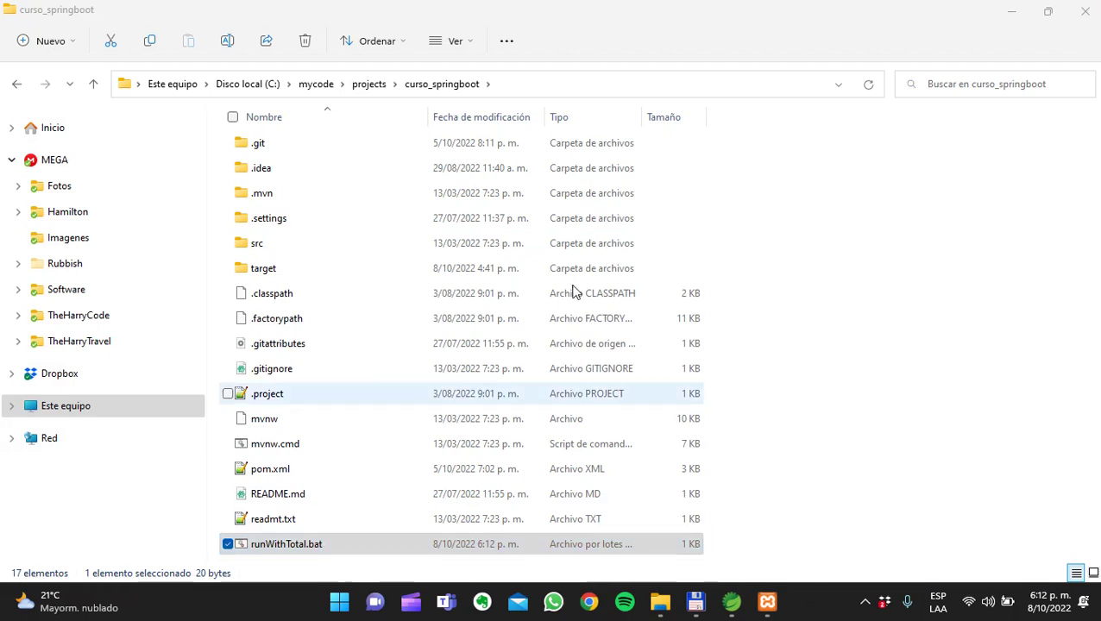
- Switch to Total Commander and open the folder c:\mycode\projects\curso_springboot
{"action": "left_click", "coordinate": [884, 221]}
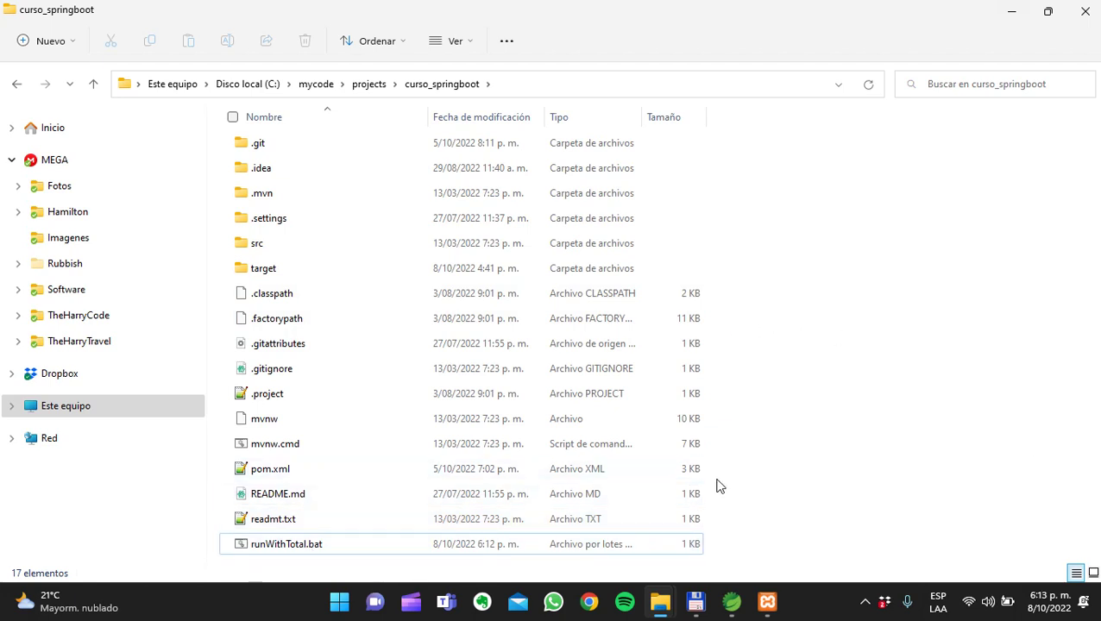
{"action": "left_click", "coordinate": [695, 601]}
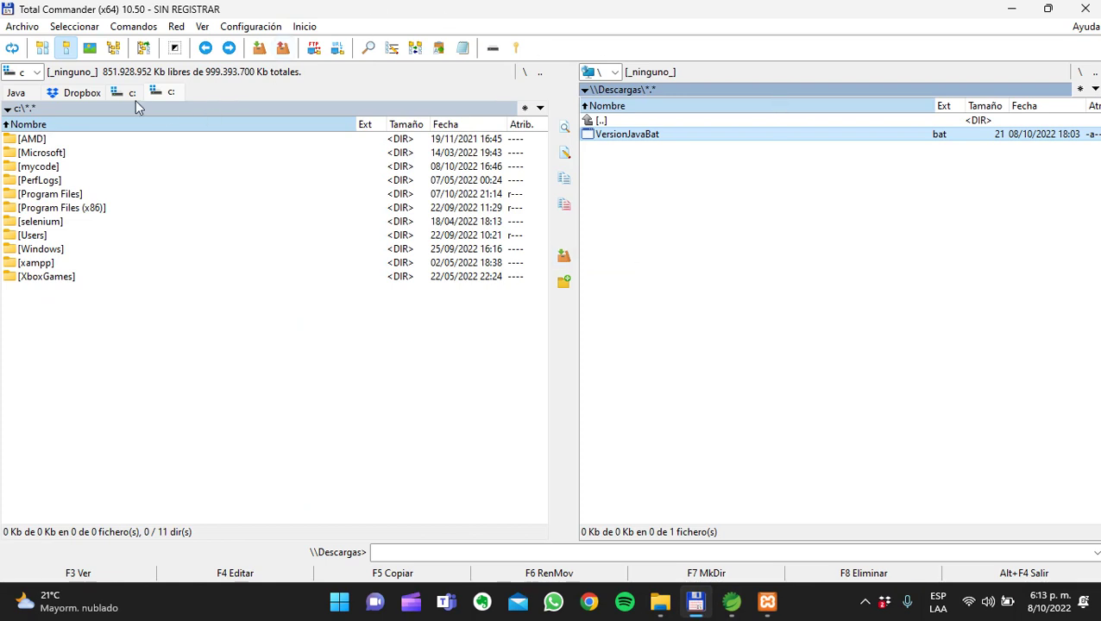
{"action": "double_click", "coordinate": [55, 166]}
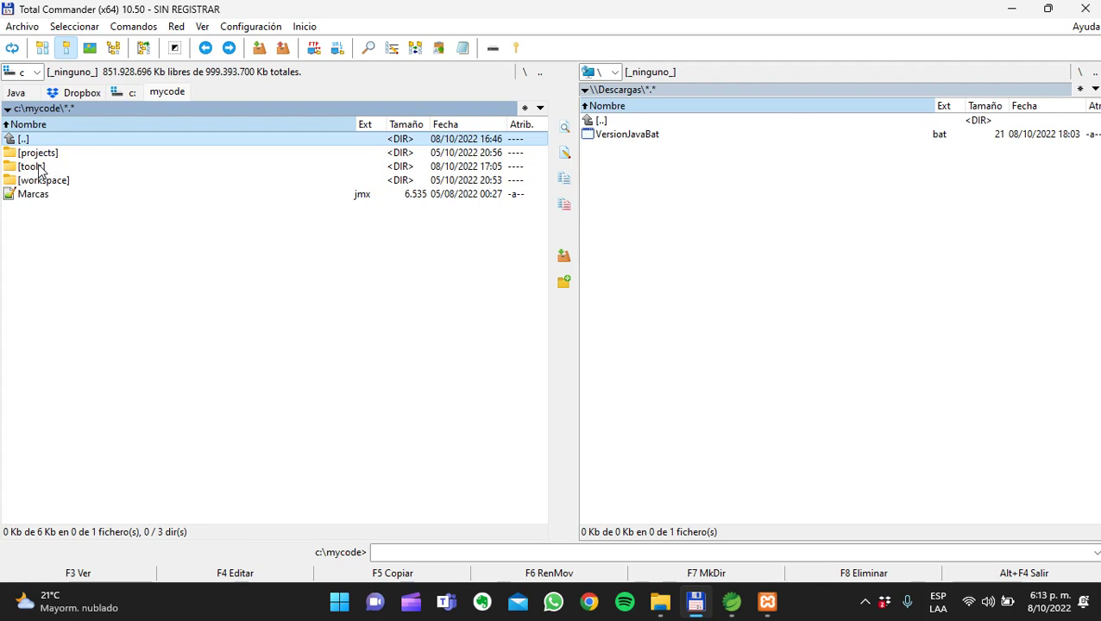
{"action": "double_click", "coordinate": [47, 154]}
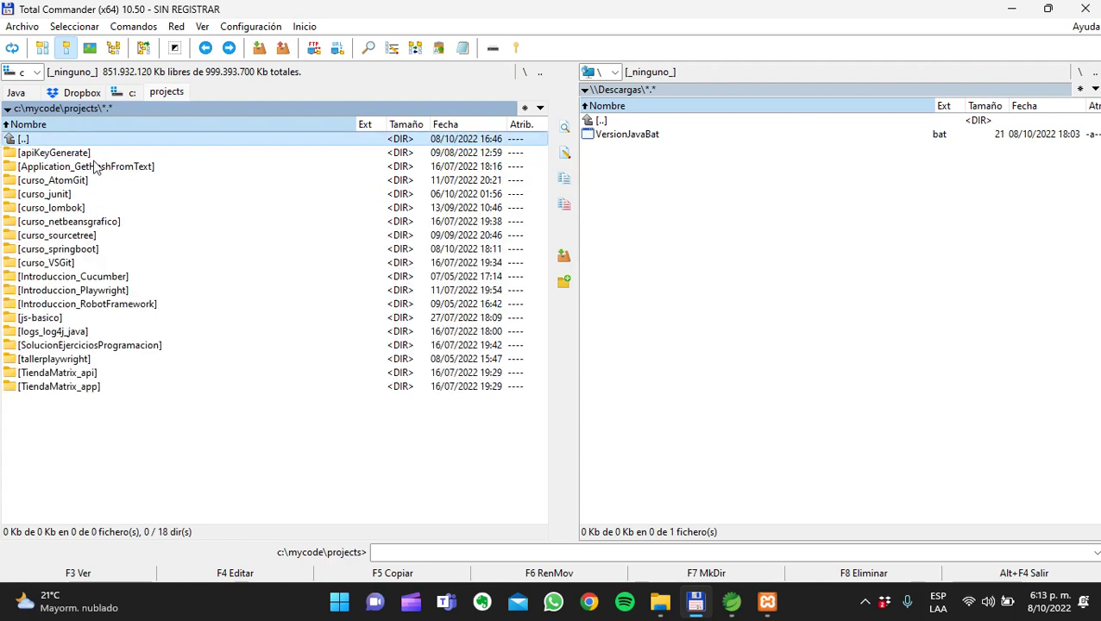
{"action": "double_click", "coordinate": [65, 250]}
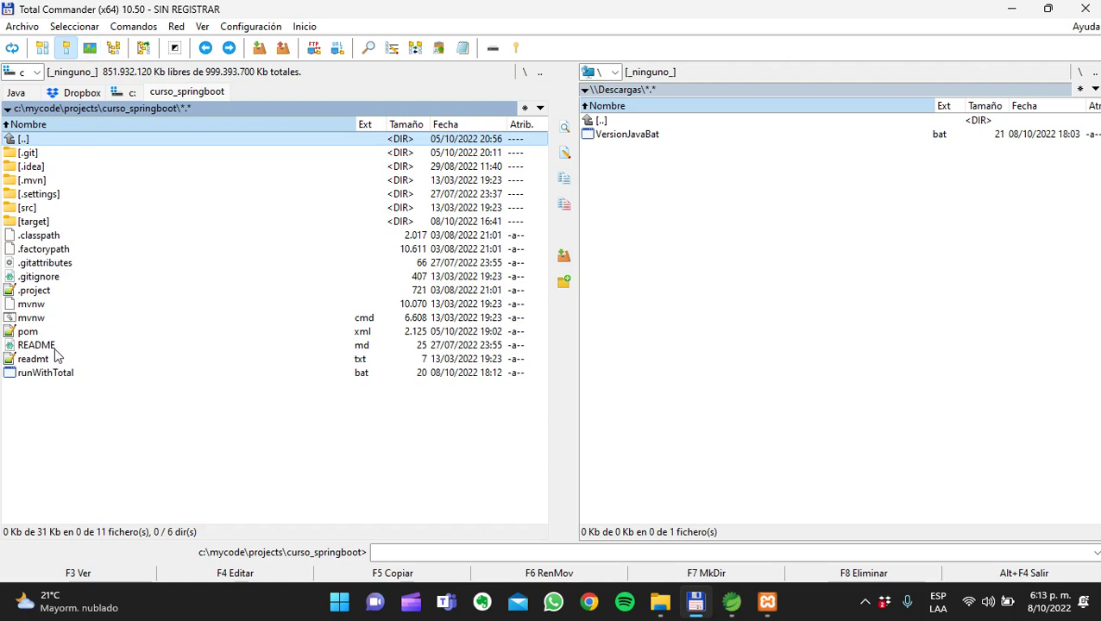
- Add runWithTotal.bat as a new button on the button bar and set its description to "Run Curso Spring Boot"
{"action": "left_click", "coordinate": [39, 374]}
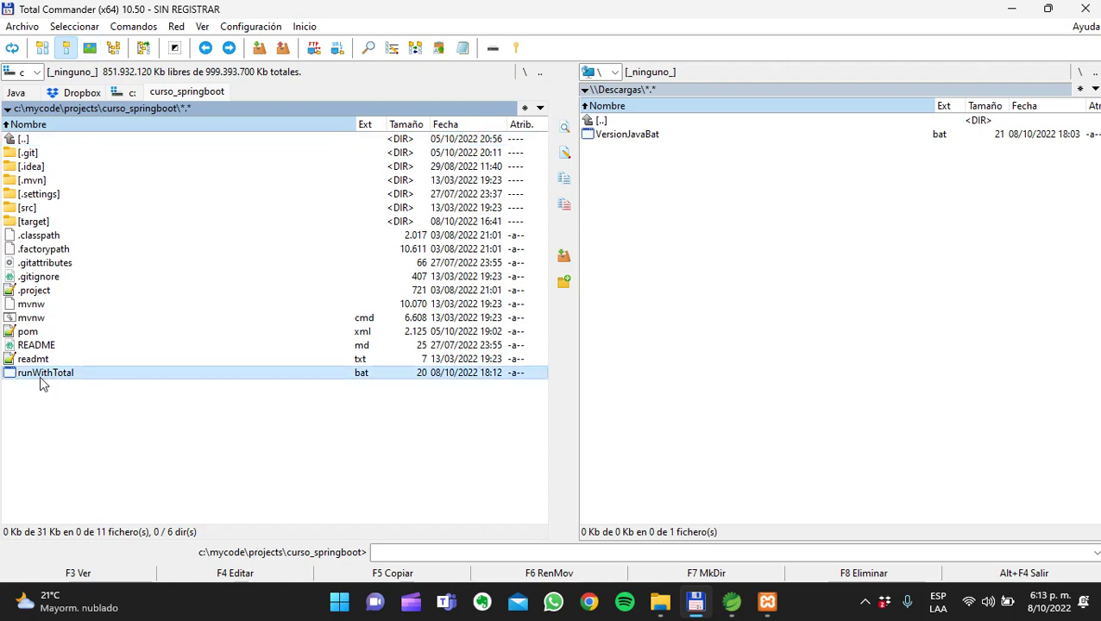
{"action": "left_click_drag", "start_coordinate": [30, 380], "coordinate": [539, 50]}
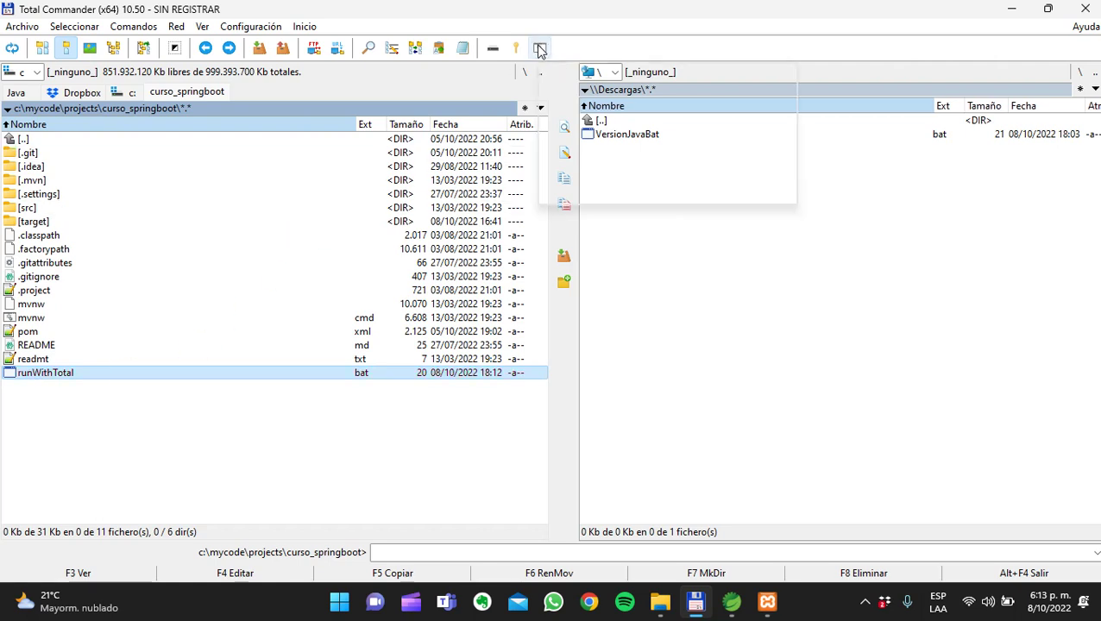
{"action": "right_click", "coordinate": [539, 49]}
{"action": "left_click", "coordinate": [592, 116]}
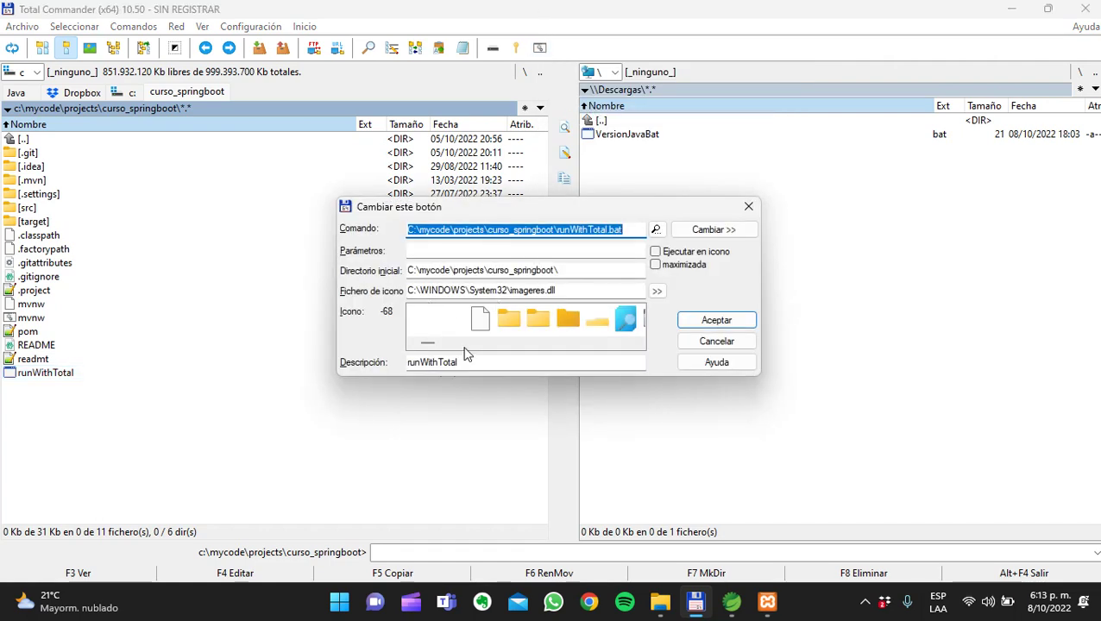
{"action": "left_click", "coordinate": [363, 358]}
{"action": "type", "text": "R"}
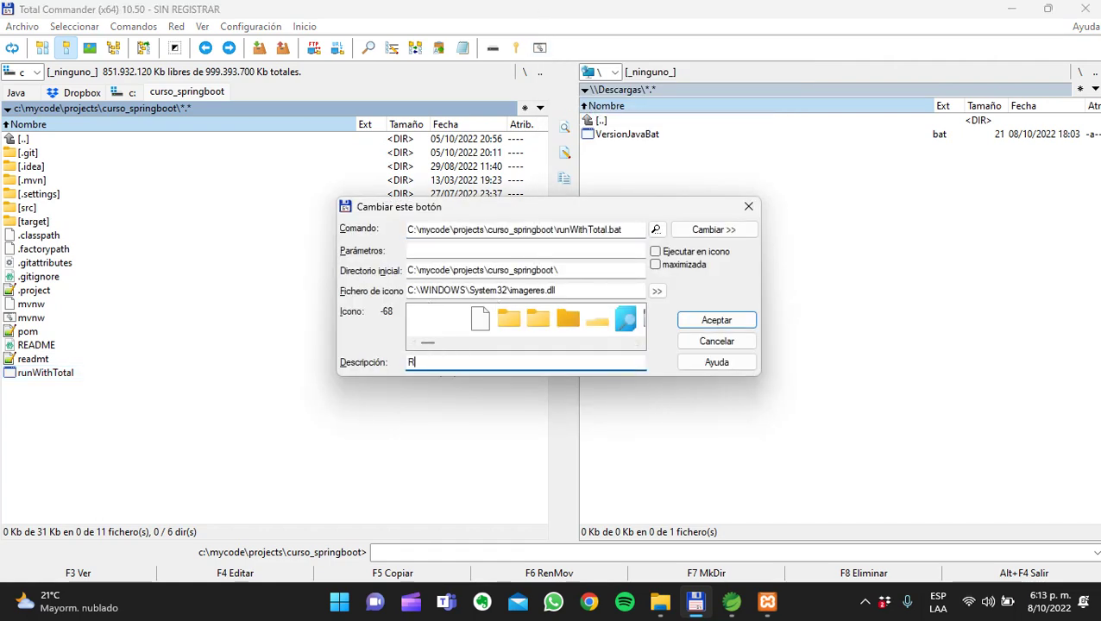
{"action": "type", "text": "un s"}
{"action": "type", "text": "pring"}
{"action": "type", "text": "Curso"}
{"action": "key", "text": "Delete"}
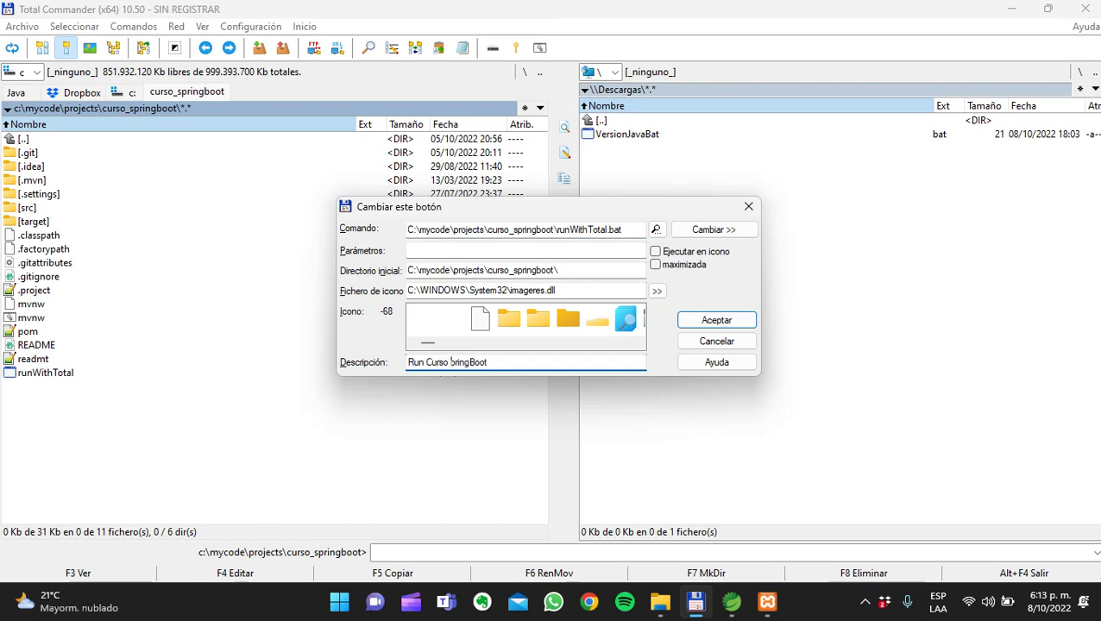
{"action": "type", "text": "S"}
{"action": "left_click", "coordinate": [474, 362]}
- Choose icon 202, the monitor with a green clock, for the new button and accept the button settings
{"action": "left_click_drag", "start_coordinate": [438, 345], "coordinate": [547, 345]}
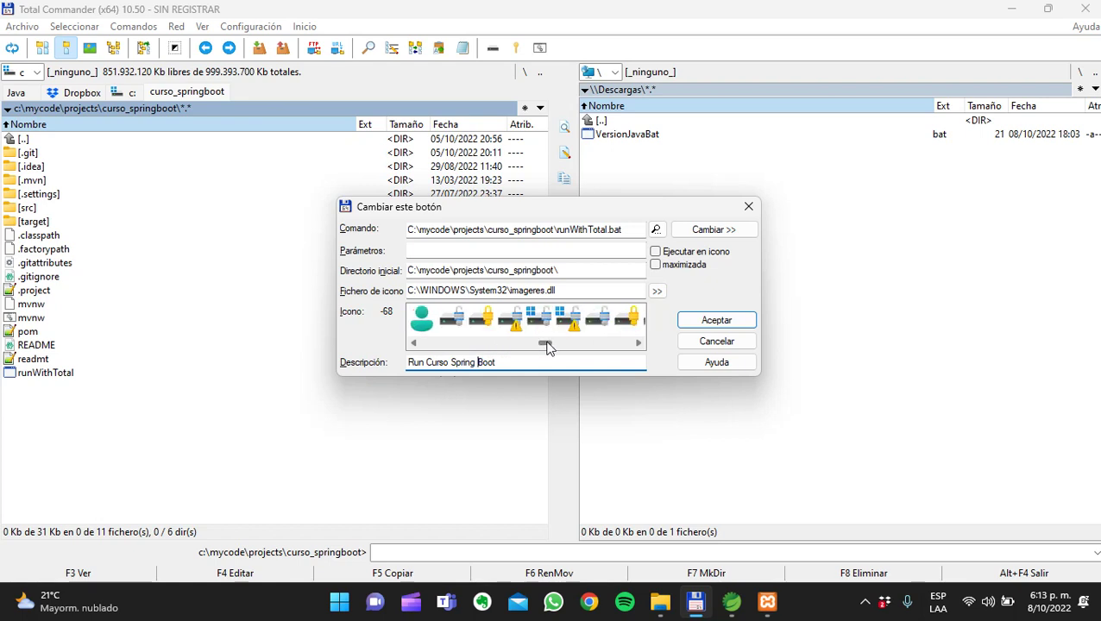
{"action": "left_click_drag", "start_coordinate": [547, 346], "coordinate": [540, 346]}
{"action": "left_click", "coordinate": [536, 320]}
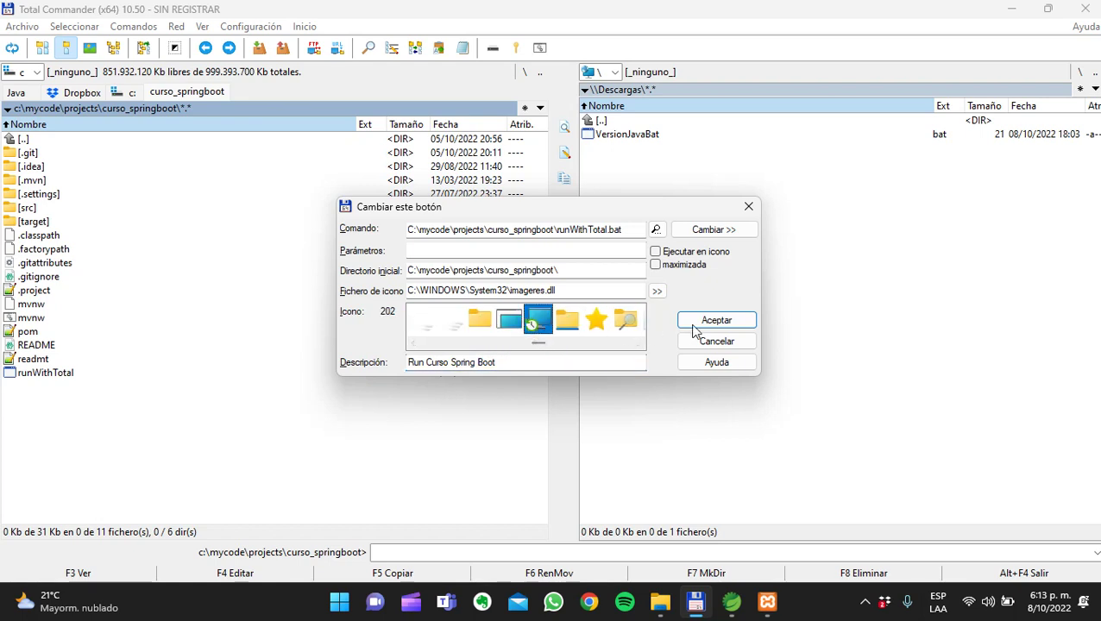
{"action": "left_click", "coordinate": [729, 320]}
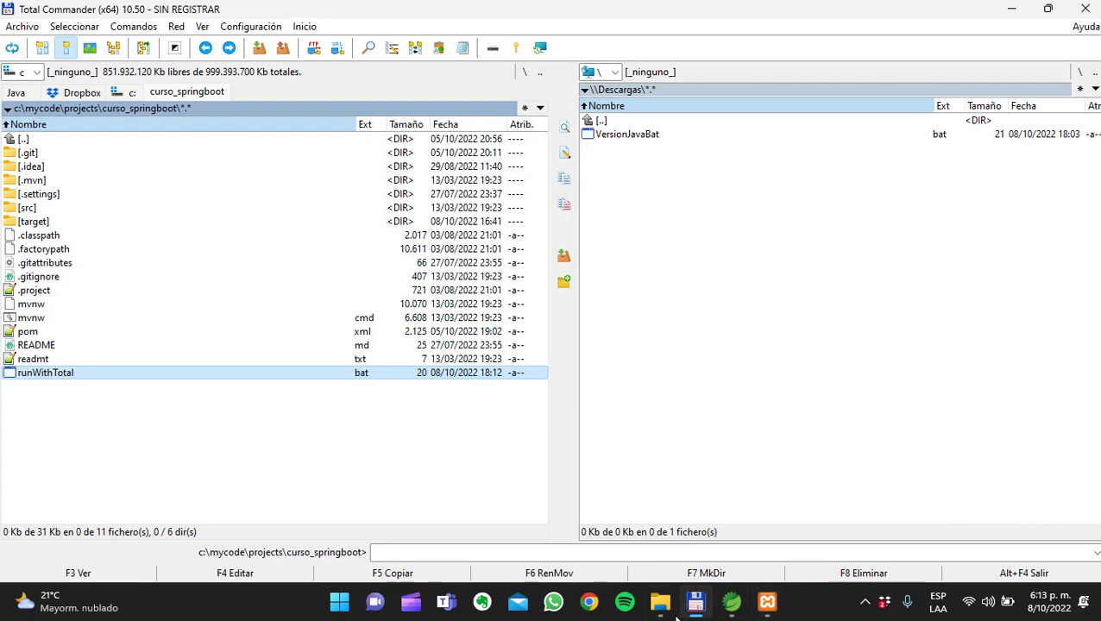
- Switch to File Explorer and select the runWithTotal.bat file in the curso_springboot folder
{"action": "left_click", "coordinate": [660, 602]}
{"action": "left_click", "coordinate": [737, 561]}
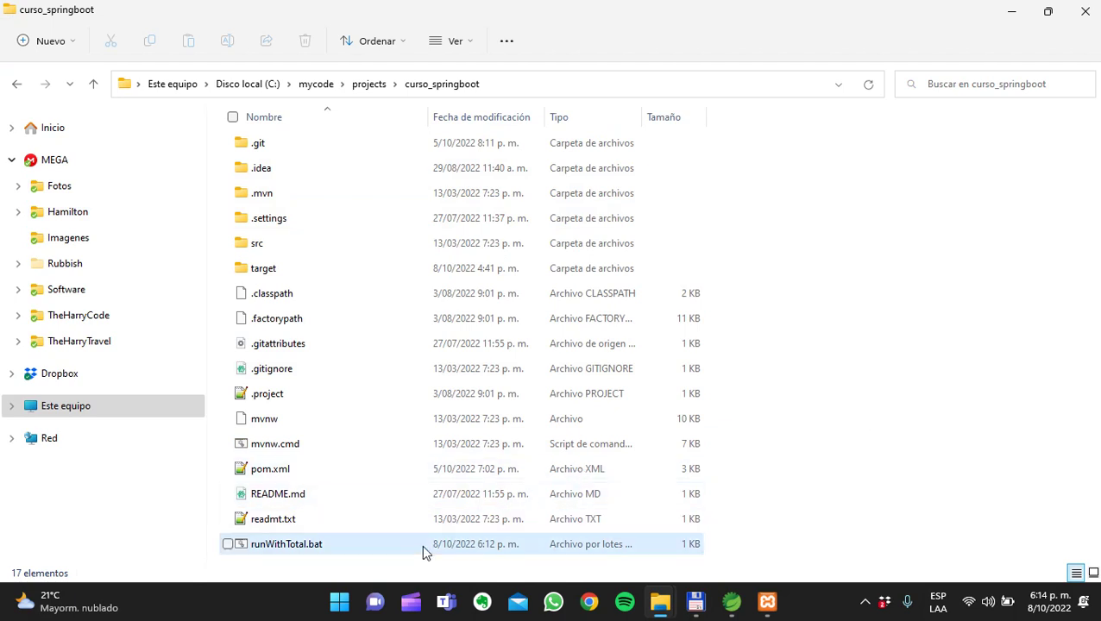
{"action": "left_click", "coordinate": [383, 552]}
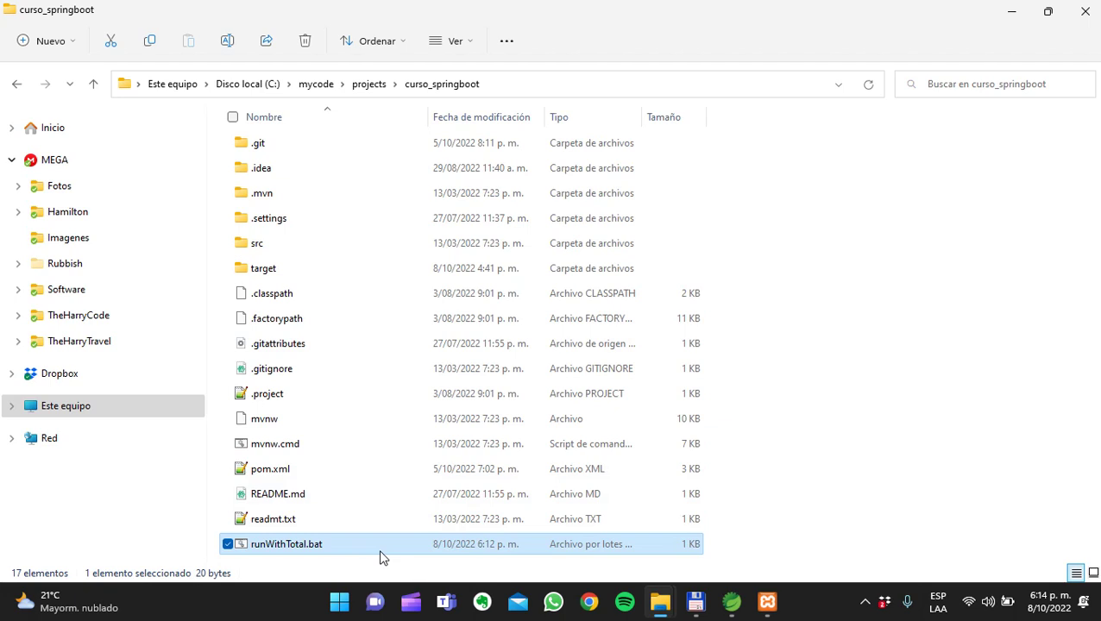
- Return to Total Commander, run the project with the new Run Curso Spring Boot button and maximize the mvnw console window
{"action": "left_click", "coordinate": [699, 606]}
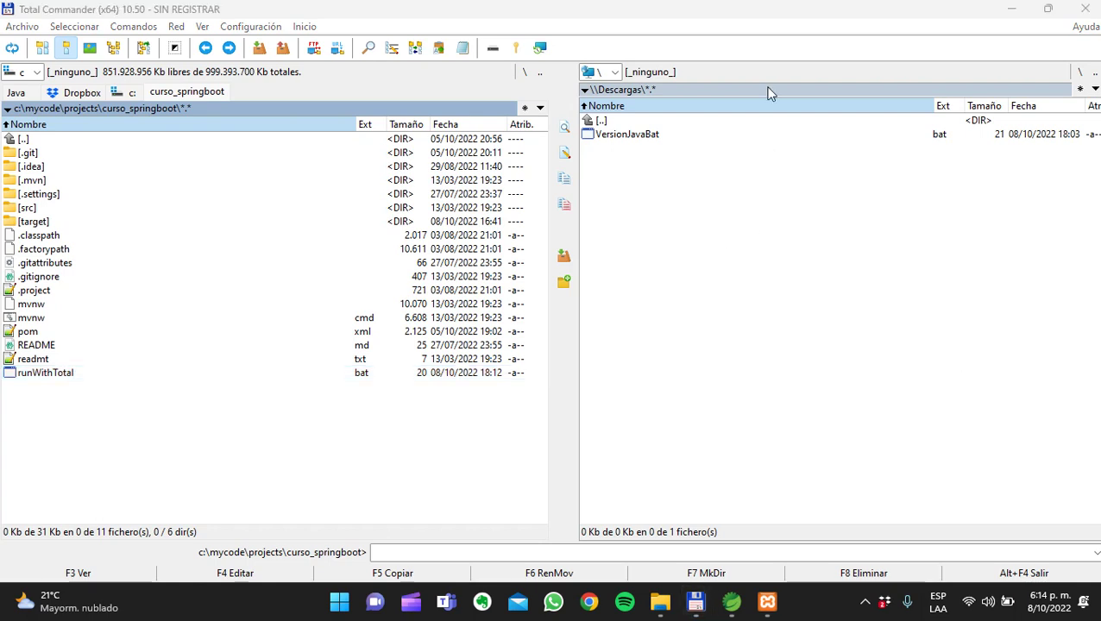
{"action": "left_click", "coordinate": [541, 49]}
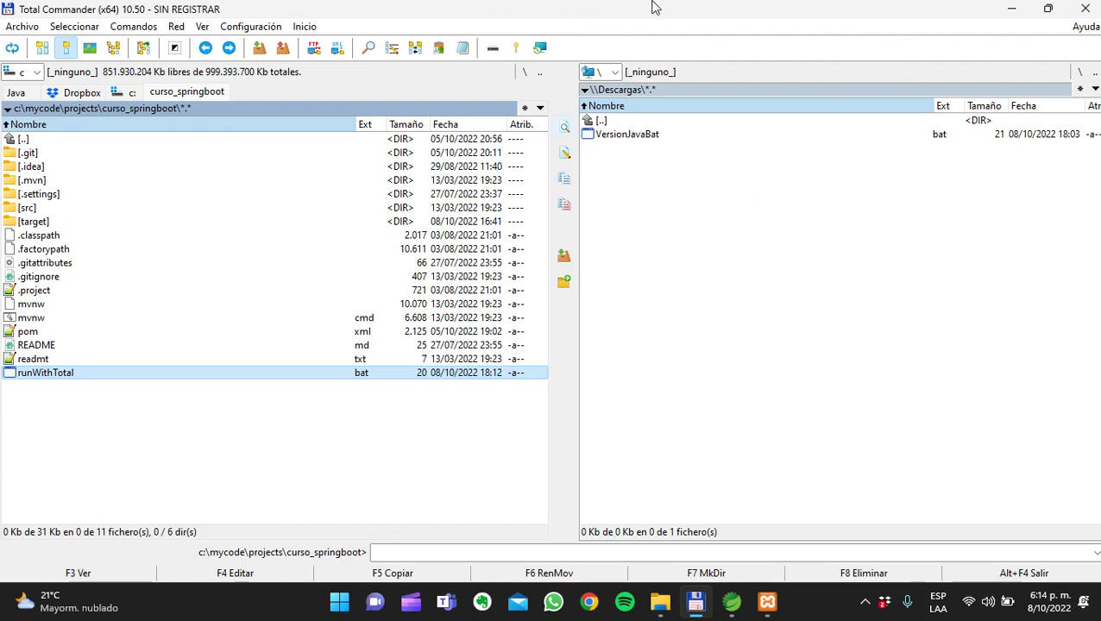
{"action": "left_click_drag", "start_coordinate": [676, 18], "coordinate": [604, 2]}
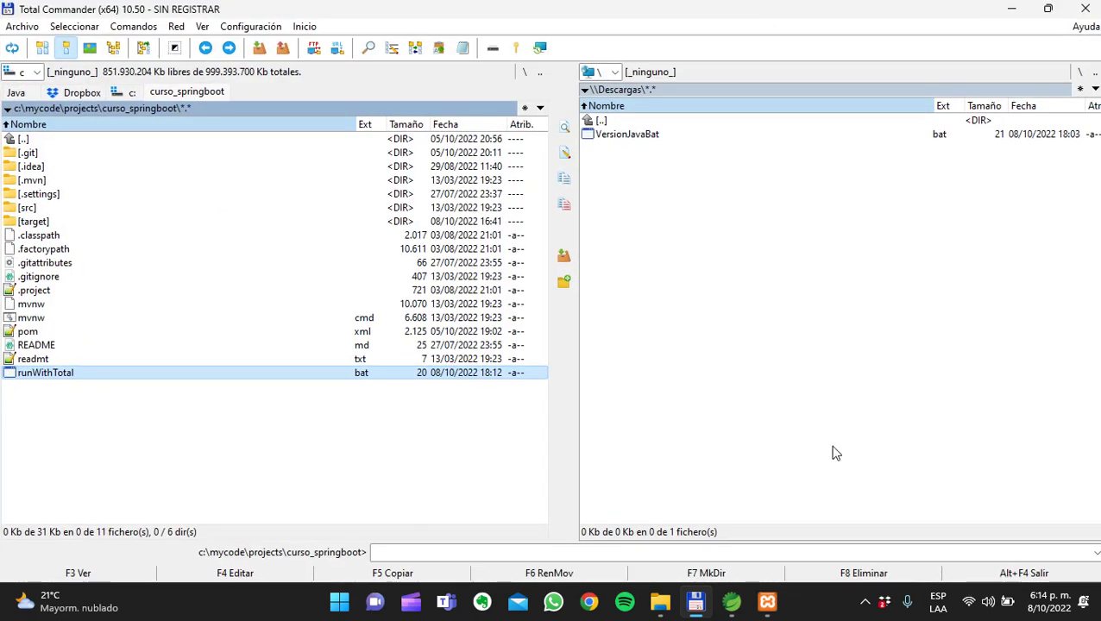
{"action": "left_click", "coordinate": [540, 47]}
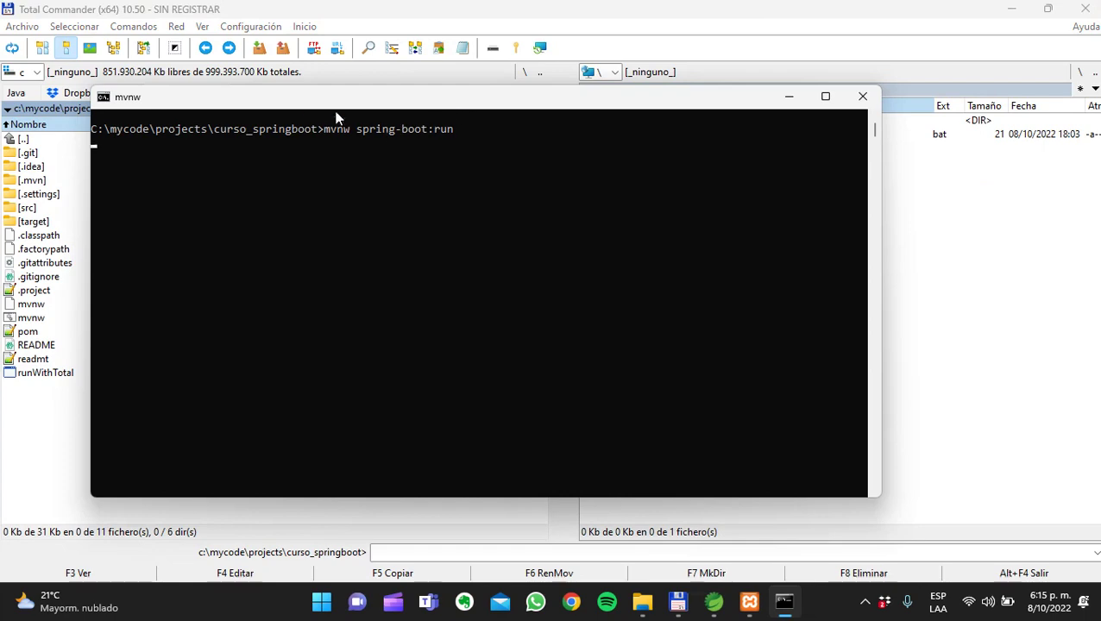
{"action": "left_click_drag", "start_coordinate": [309, 101], "coordinate": [307, 1]}
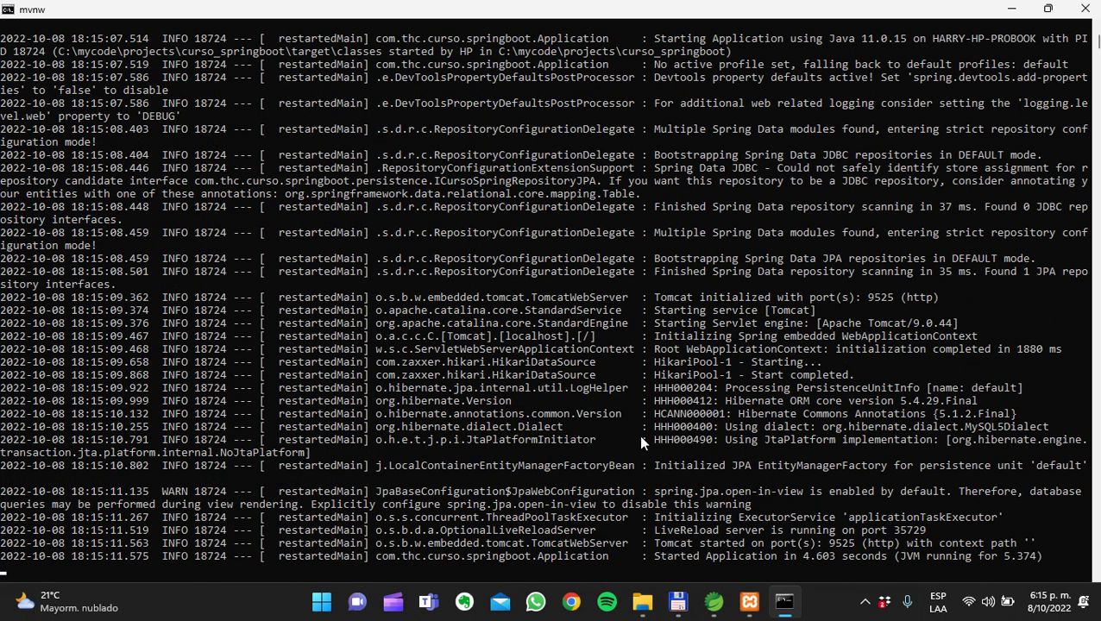
- Examine the Maven build and Spring Boot startup log in the mvnw console, briefly switching to Spring Tool Suite and back
{"action": "scroll", "coordinate": [779, 462], "scroll_direction": "up", "scroll_amount": 8}
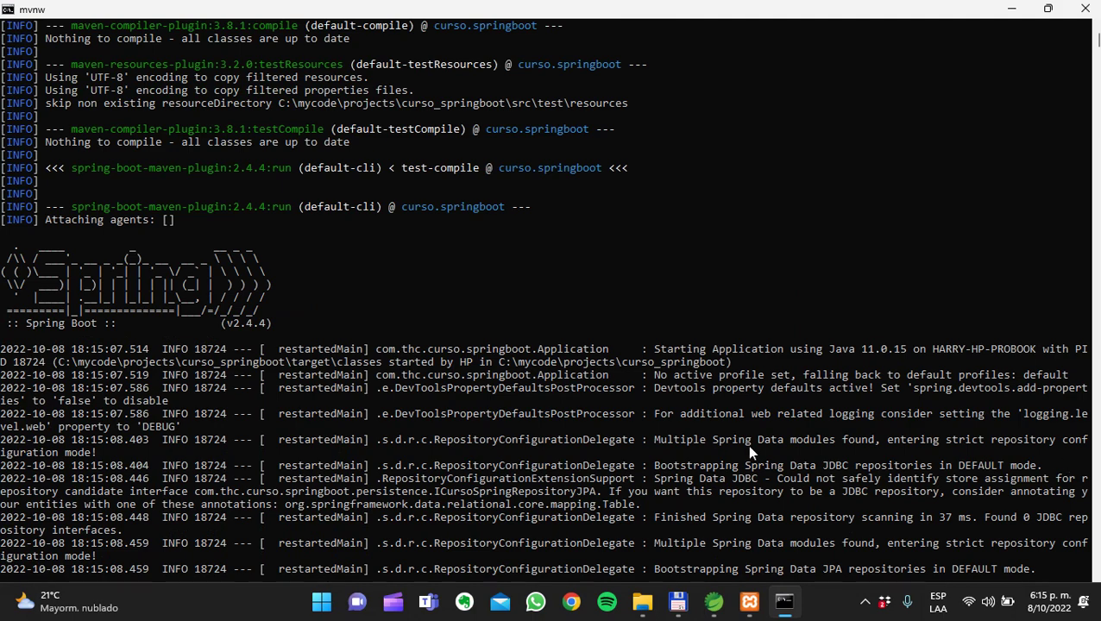
{"action": "scroll", "coordinate": [746, 444], "scroll_direction": "down", "scroll_amount": 14}
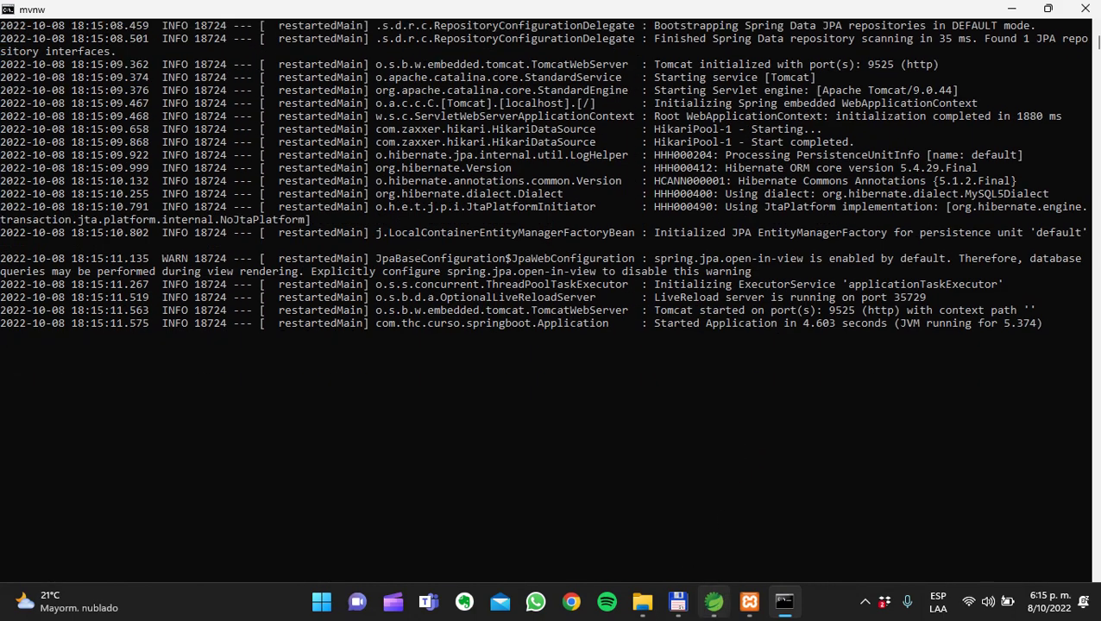
{"action": "left_click", "coordinate": [713, 601]}
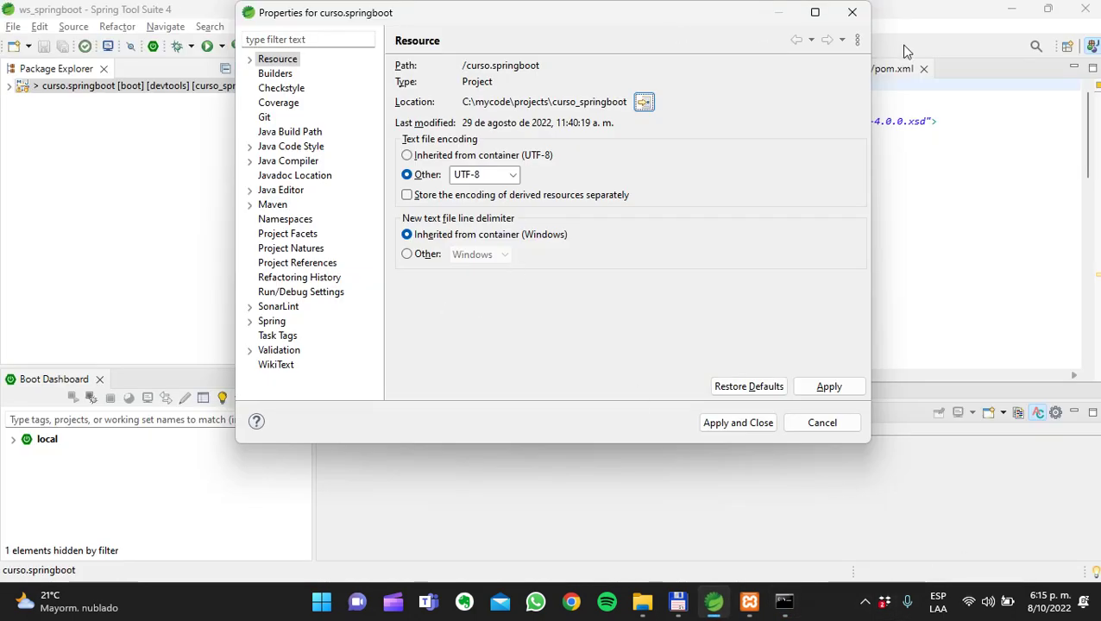
{"action": "left_click", "coordinate": [784, 601]}
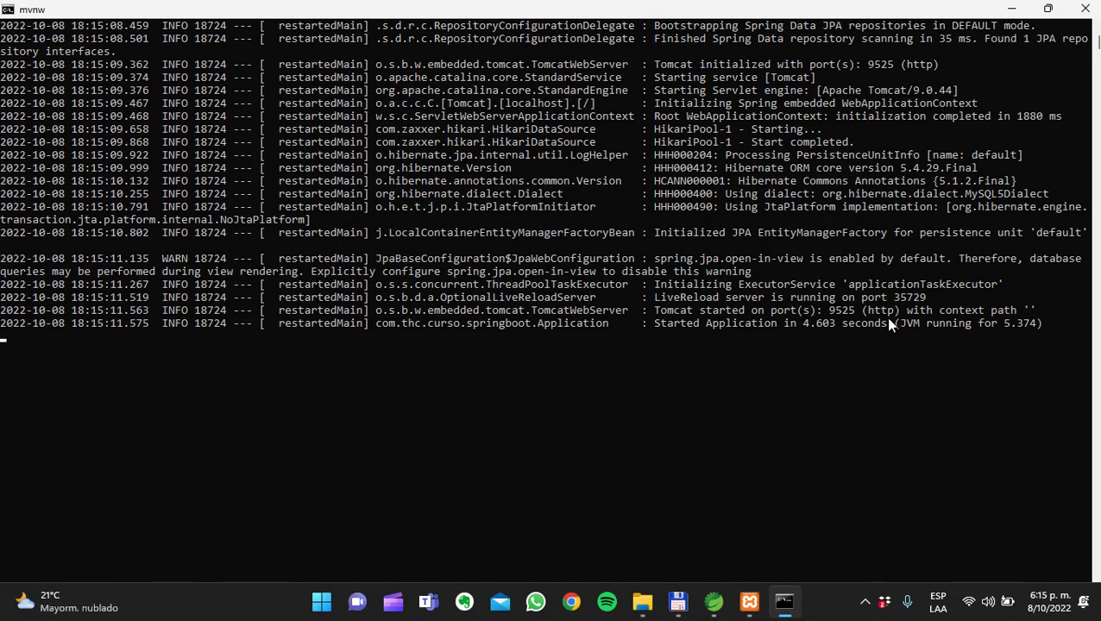
{"action": "scroll", "coordinate": [885, 317], "scroll_direction": "up", "scroll_amount": 10}
{"action": "scroll", "coordinate": [885, 317], "scroll_direction": "down", "scroll_amount": 2}
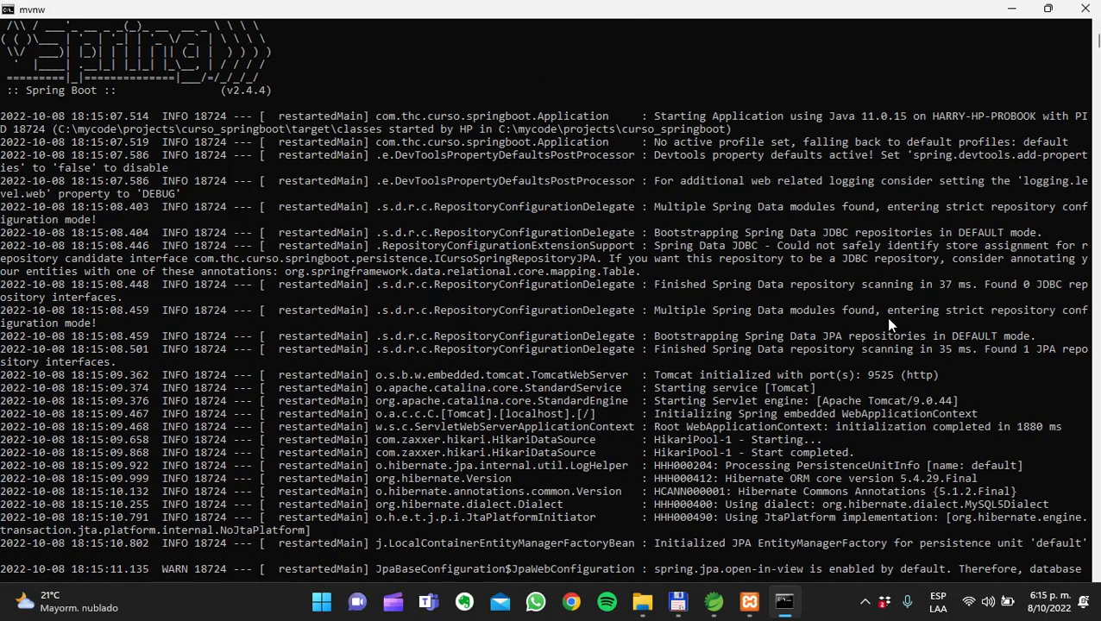
{"action": "scroll", "coordinate": [886, 317], "scroll_direction": "down", "scroll_amount": 5}
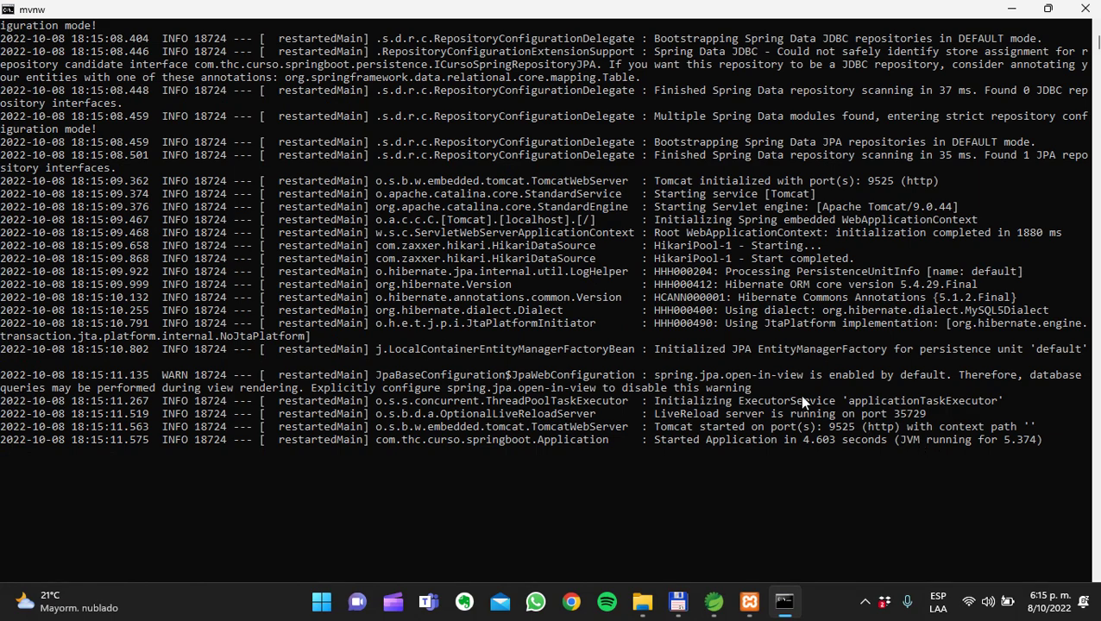
{"action": "scroll", "coordinate": [880, 394], "scroll_direction": "up", "scroll_amount": 6}
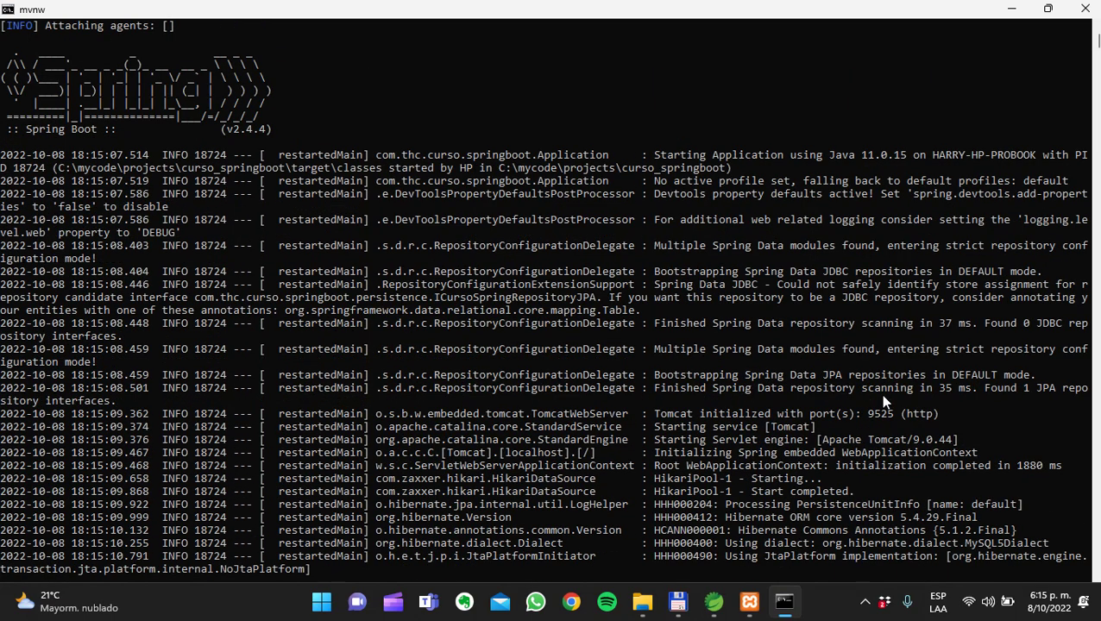
{"action": "scroll", "coordinate": [883, 399], "scroll_direction": "up", "scroll_amount": 10}
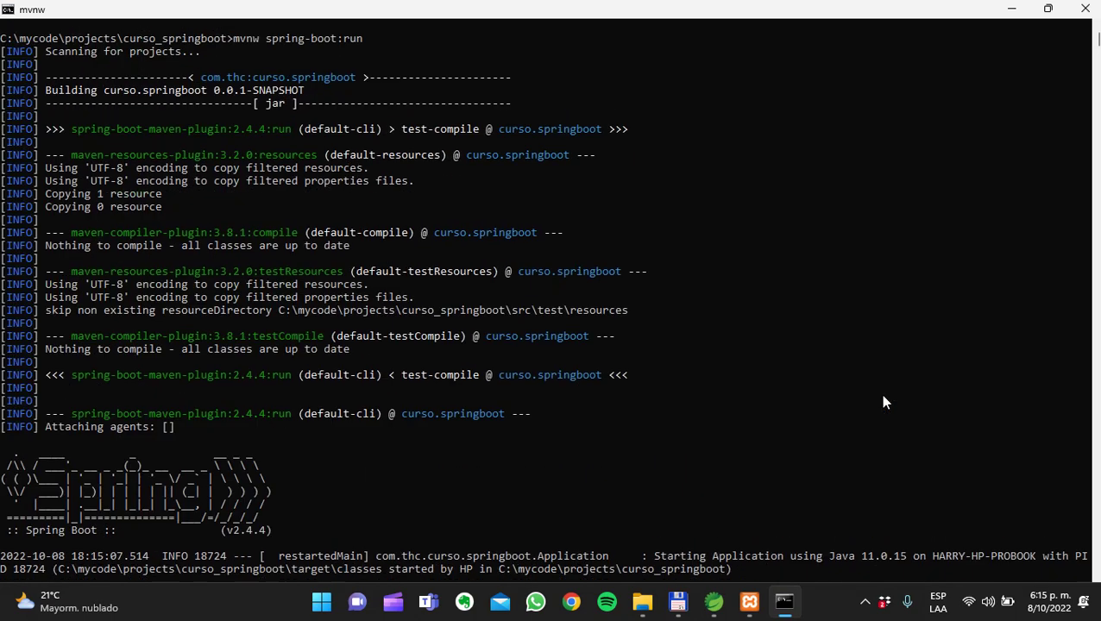